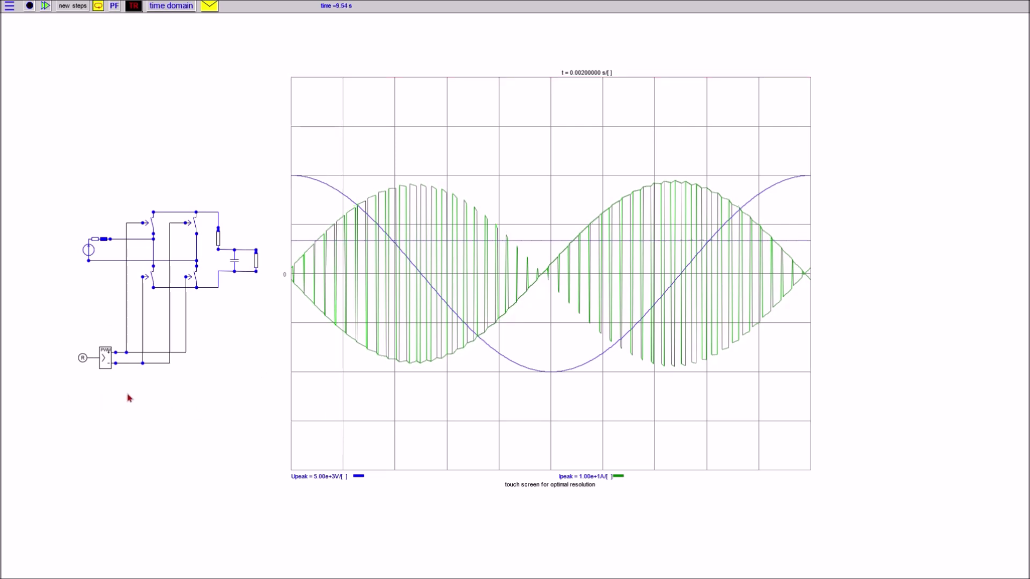
- Inspect the source current waveform and DC-side resistor of the rectifier, and the sine source's trace in the comparator circuit
left_click(393, 368)
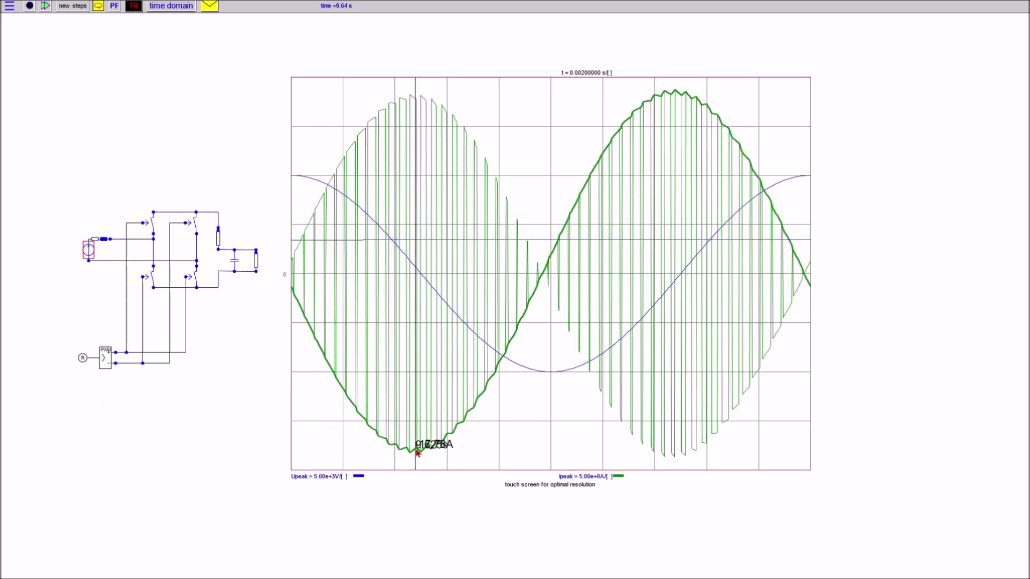
left_click(218, 238)
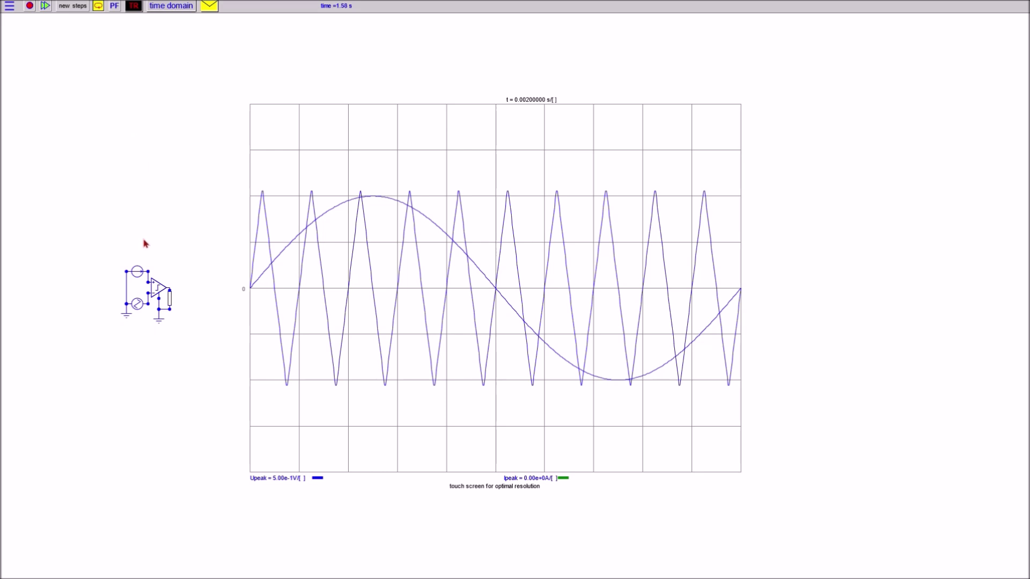
left_click(138, 273)
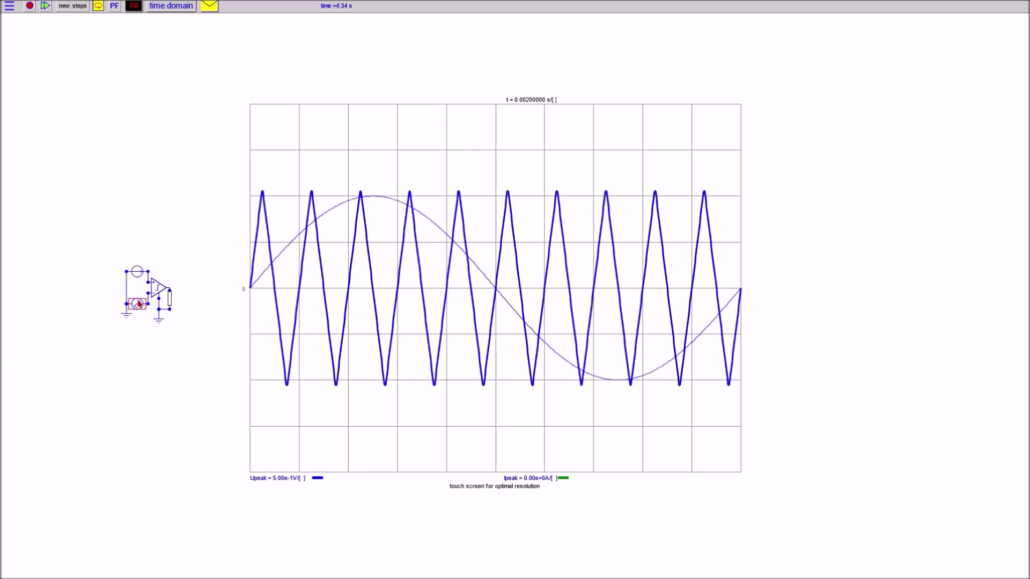
- Stop the simulation and enable the voltage trace of the resistor at the comparator's output
left_click(30, 6)
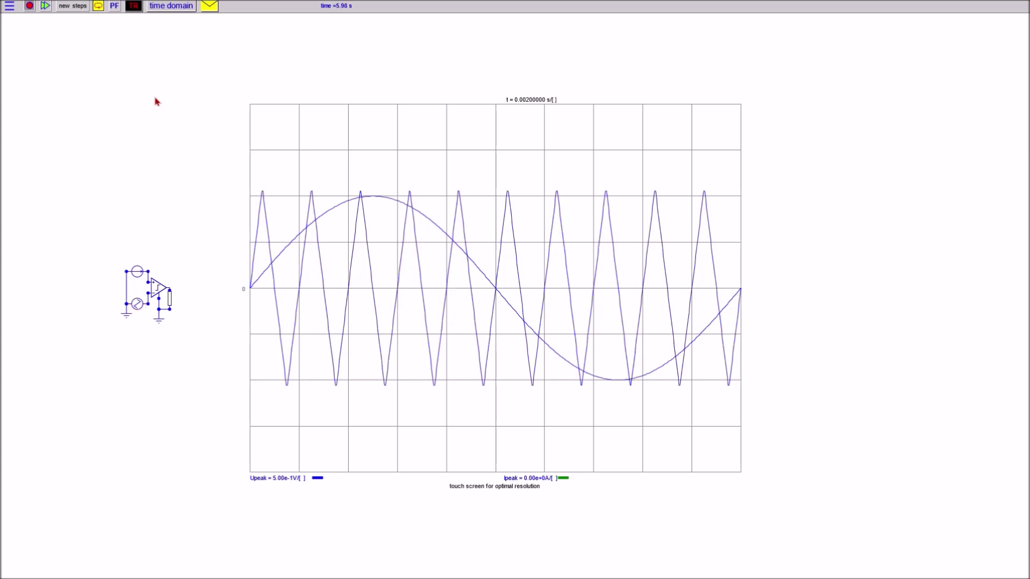
left_click(172, 302)
left_click(295, 61)
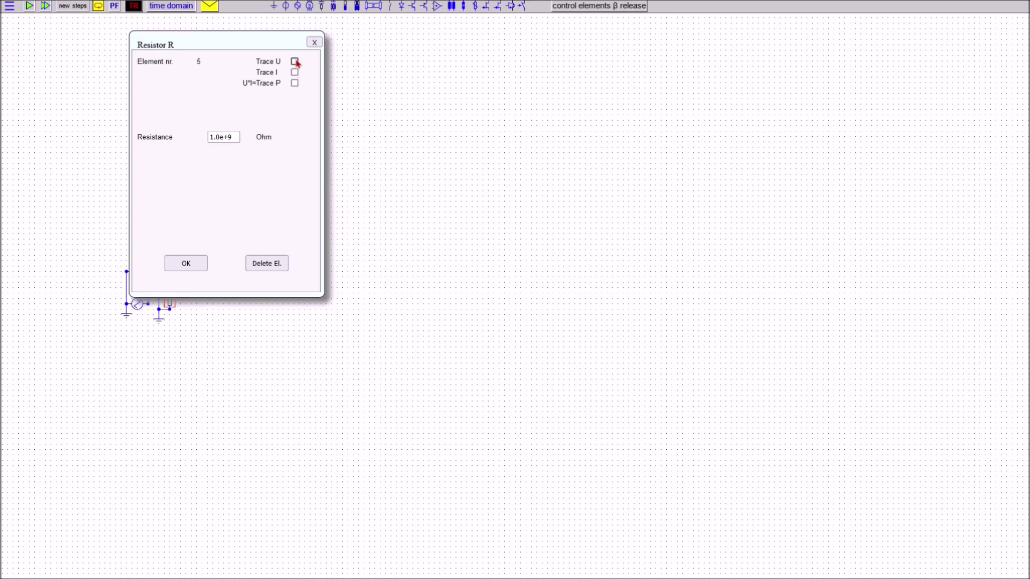
left_click(203, 262)
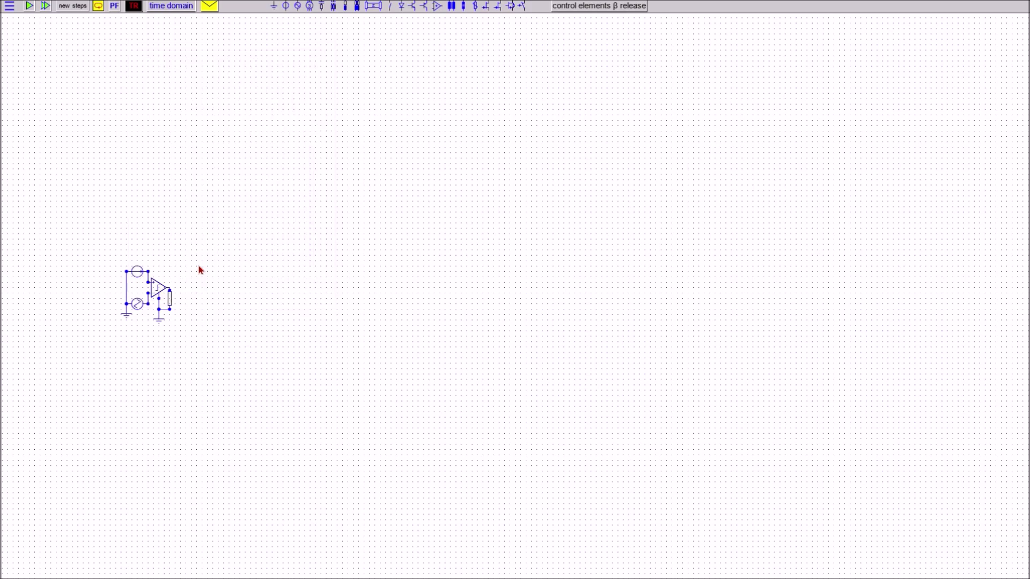
- Rerun the simulation with the existing settings and highlight the output resistor's voltage trace
left_click(73, 6)
left_click(135, 132)
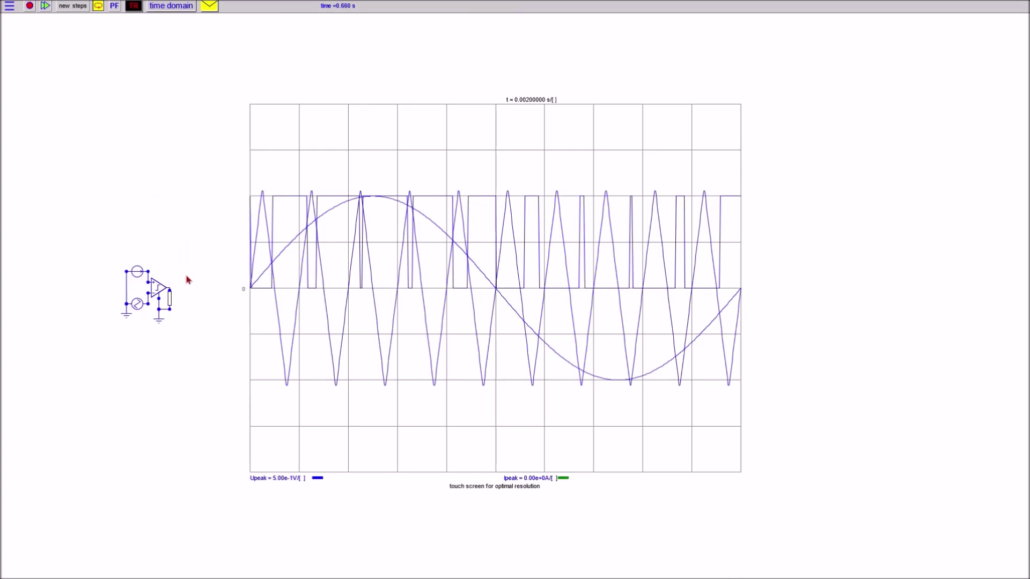
left_click(171, 300)
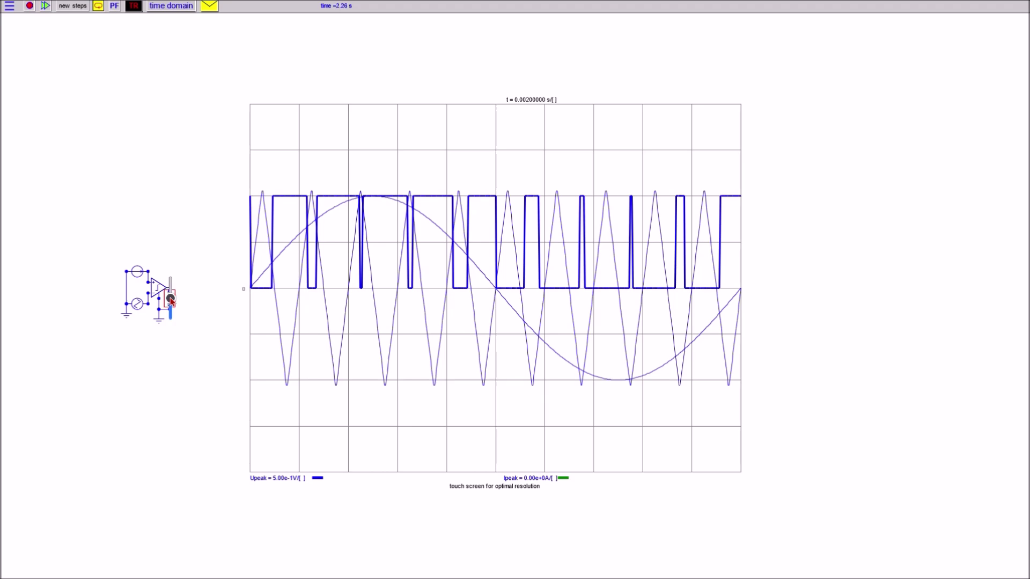
- Place a voltage source above the comparator circuit and edit its peak voltage and frequency
left_click(285, 5)
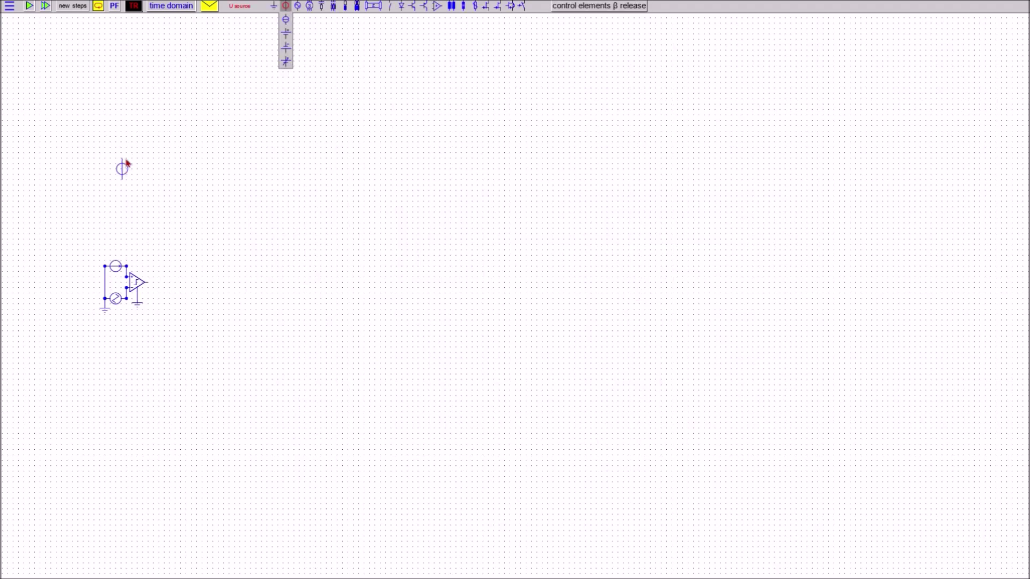
left_click(124, 167)
left_click(225, 104)
left_click(235, 119)
left_click(186, 263)
- Place two MOSFETs one above the other beside the voltage source and wire the source's terminals to them
left_click(510, 5)
left_click(211, 137)
left_click(511, 5)
left_click(211, 189)
left_click_drag(126, 153, 212, 125)
mouse_move(127, 174)
left_mouse_down()
mouse_move(213, 201)
mouse_move(212, 148)
mouse_move(201, 141)
mouse_move(202, 191)
left_mouse_up()
- Add a series RL element and a load resistor between the two MOSFETs, keeping the RL element's settings
left_click(345, 5)
left_click(229, 152)
left_click(345, 19)
left_click(240, 163)
left_click(230, 153)
left_click(186, 263)
- Enable the load resistor's voltage trace and set its resistance to 100 ohm
left_click(240, 164)
left_click(295, 60)
type("100")
left_click(186, 263)
- Accept the comparator's settings and wire its output to the MOSFET gates
left_click(137, 282)
left_click(186, 262)
mouse_move(148, 282)
left_mouse_down()
mouse_move(200, 283)
mouse_move(202, 190)
left_mouse_up()
- Run a non-continuous simulation of 0.02 s with 10000 steps and move the plot closer to the circuit
left_click(73, 6)
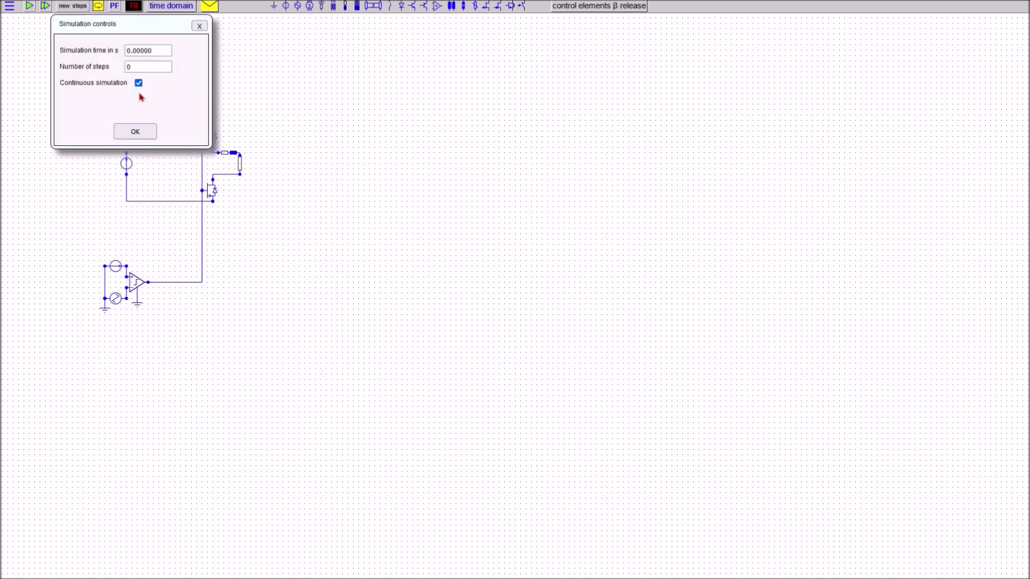
left_click(199, 26)
left_click(98, 6)
left_click(72, 6)
left_click(136, 51)
type("2")
left_click(128, 67)
type("10000")
left_click(136, 131)
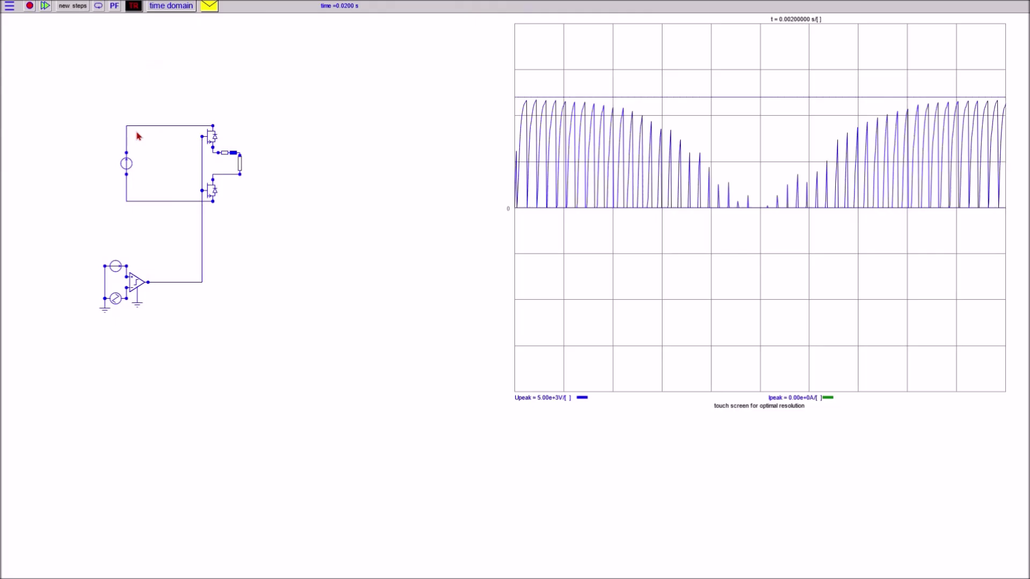
left_click_drag(690, 196, 529, 254)
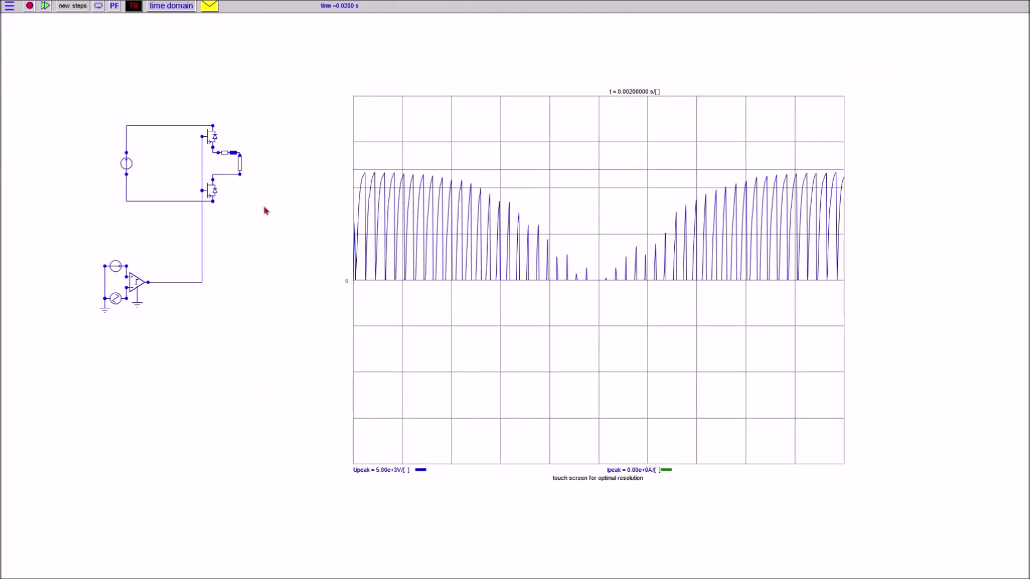
- Vary the load resistor's resistance in the running simulation and return to the schematic editor
mouse_move(240, 164)
mouse_move(240, 164)
left_mouse_down()
mouse_move(239, 175)
mouse_move(239, 167)
left_mouse_up()
left_click(29, 6)
- Move the two signal sources away from the comparator and rewire them to its two inputs
left_click_drag(80, 232, 133, 331)
left_click_drag(115, 283, 94, 282)
left_click_drag(105, 277, 127, 277)
left_click_drag(104, 288, 126, 288)
- Add a second pair of MOSFETs between the source and the existing pair, and redraw the DC supply wiring
mouse_move(510, 6)
left_mouse_down()
mouse_move(179, 135)
mouse_move(179, 189)
mouse_move(212, 201)
left_mouse_up()
key("Delete")
key("Delete")
left_click_drag(212, 126, 126, 126)
- Cross-connect the new MOSFET pair to the load terminals and join the pair's gates
left_click_drag(180, 147, 212, 175)
left_click_drag(180, 179, 213, 153)
left_click_drag(170, 136, 170, 190)
- Add a grounded second comparator below the first, with swapped inputs and its output wired to the new MOSFET pair's gates
mouse_move(439, 35)
left_mouse_down()
mouse_move(134, 334)
mouse_move(126, 288)
left_mouse_up()
double_click(137, 325)
left_click(187, 263)
left_click_drag(127, 331, 116, 330)
left_click_drag(116, 331, 116, 276)
mouse_move(274, 5)
left_mouse_down()
mouse_move(138, 346)
mouse_move(165, 325)
mouse_move(170, 194)
left_mouse_up()
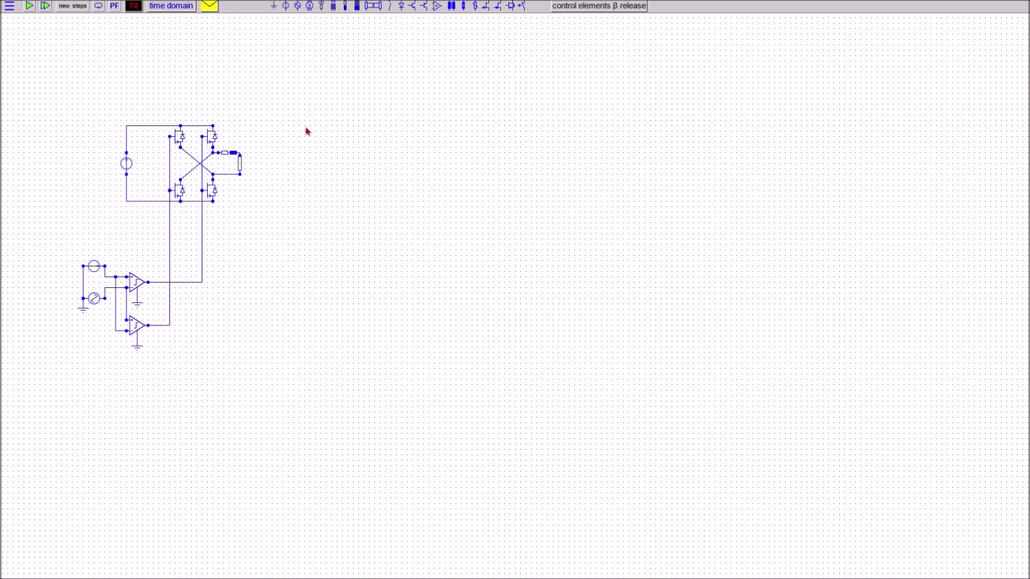
- Simulate the full bridge with 0.02 s and 10000 steps in continuous mode, and raise the series RL element's inductance
left_click(76, 7)
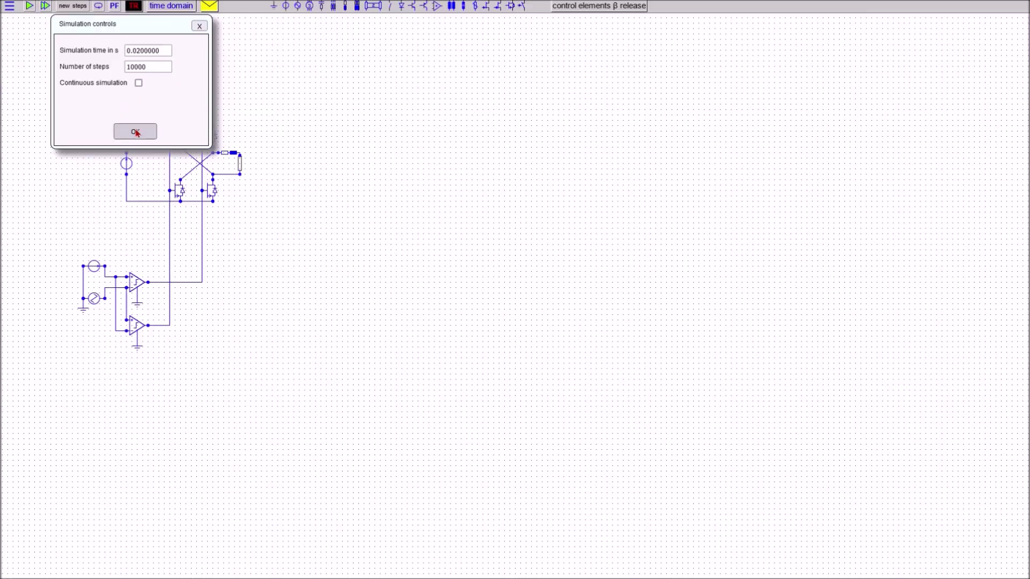
left_click(135, 132)
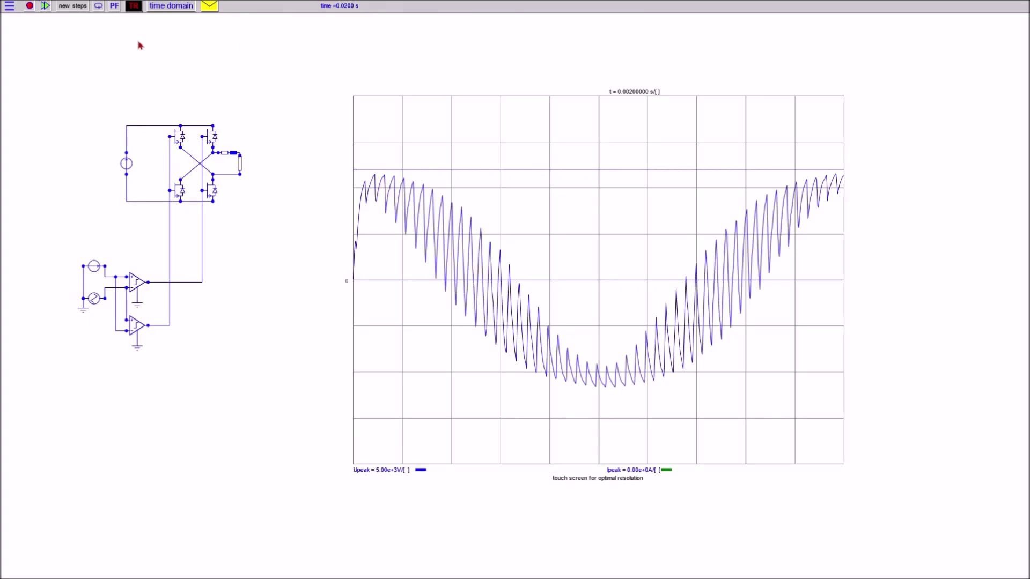
left_click(98, 8)
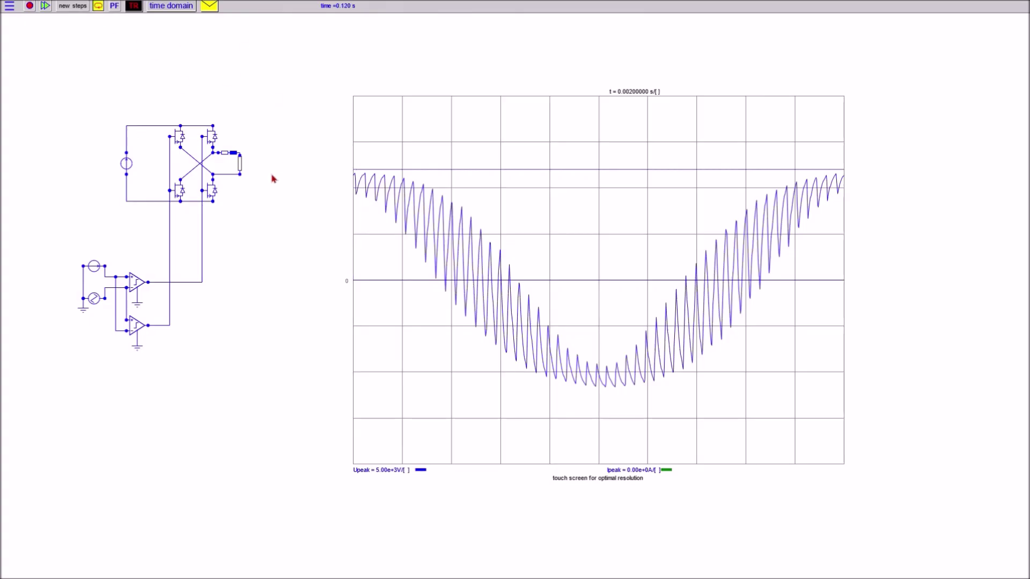
left_click(225, 156)
left_click_drag(224, 154, 224, 141)
- Set the simulation time to 0.04 s and rerun the simulation
left_click(72, 7)
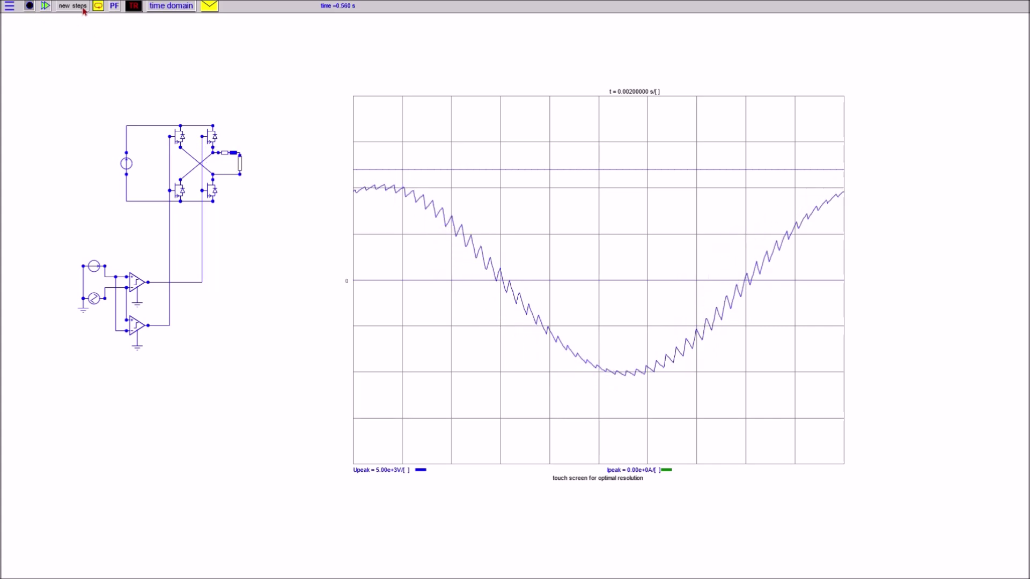
left_click(140, 53)
key("BackSpace")
type("400000")
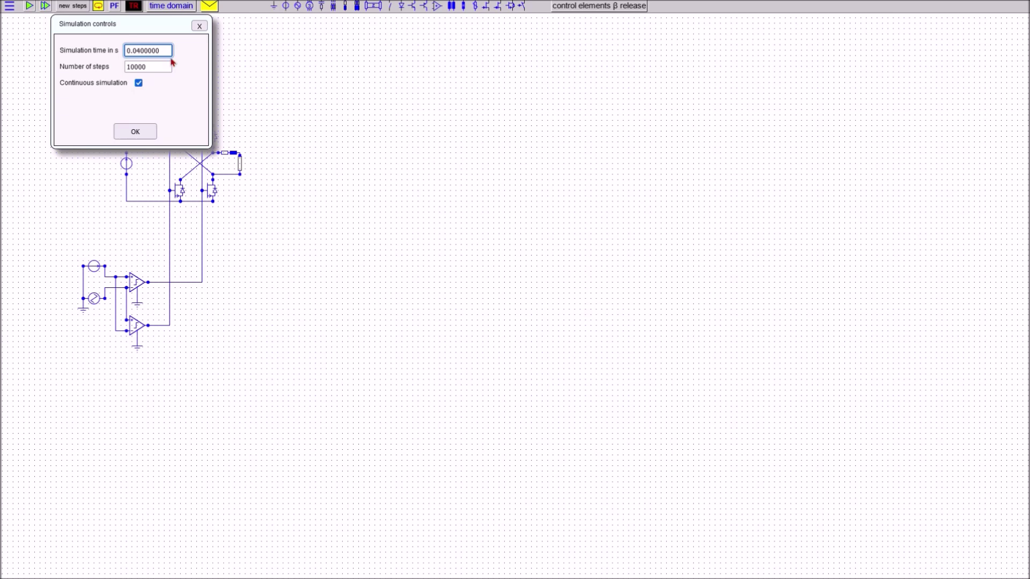
left_click(151, 128)
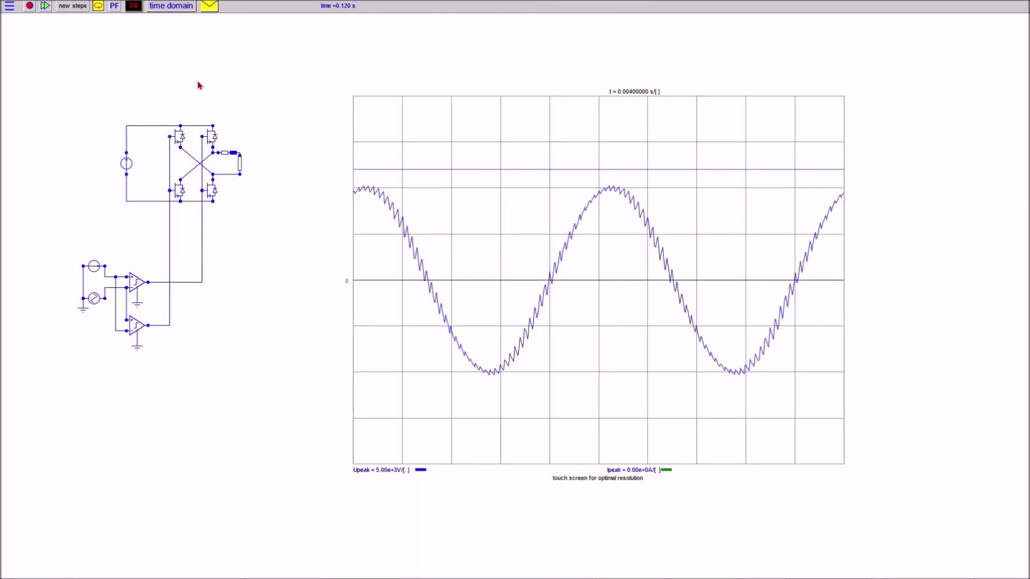
- Vary the load resistance to about 802 ohm while the simulation runs
left_click(240, 163)
left_click_drag(240, 163, 242, 169)
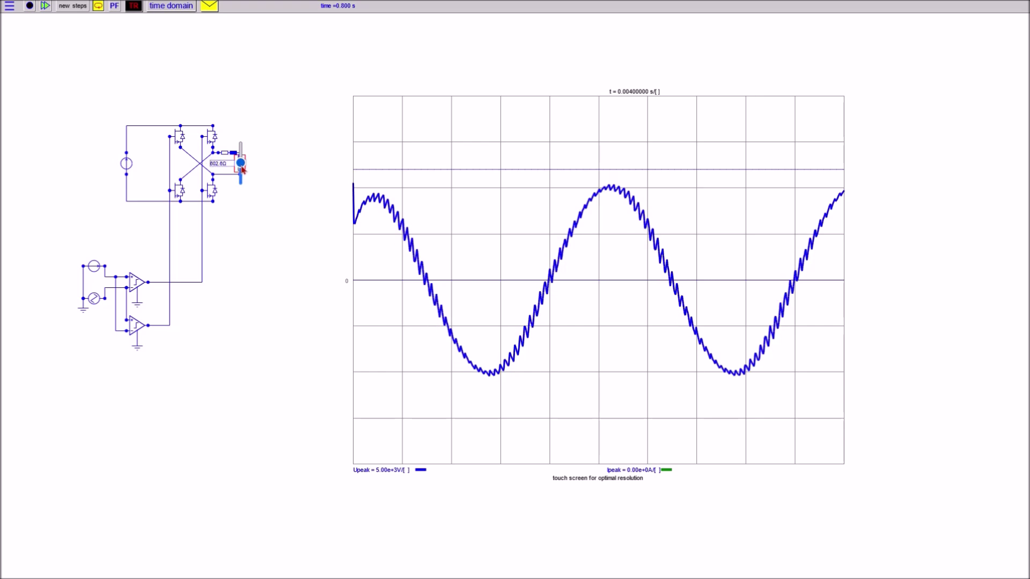
left_click(308, 132)
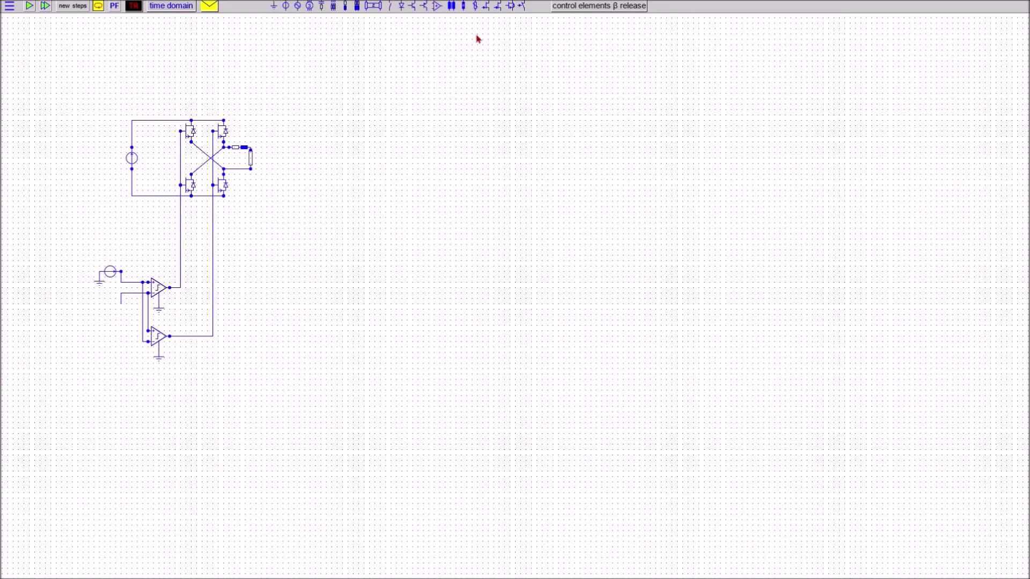
- Place a controllable triangle-wave source at the comparators' open input and connect a ground to it
double_click(108, 307)
key("Return")
left_click(110, 307)
left_click(273, 7)
left_click(100, 312)
- Add a measuring control element at the load resistor, wire it to the triangle source's control input, and start the simulation
left_click(558, 6)
left_click(561, 19)
left_click(246, 161)
left_click(240, 158)
left_click(110, 314)
left_click(30, 6)
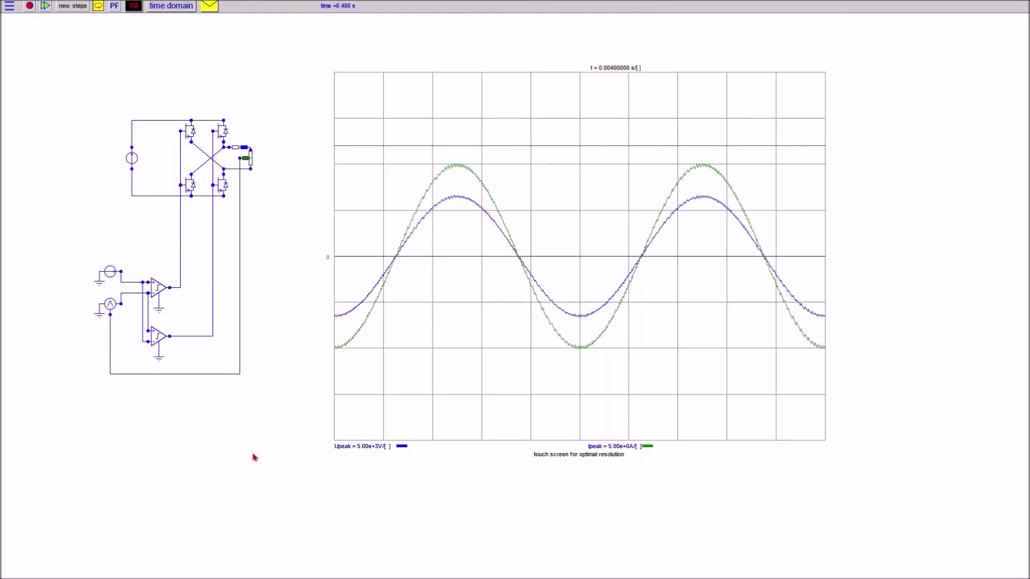
- Vary the load resistance in the running simulation of the controlled converter
left_click(251, 159)
left_click_drag(250, 160, 251, 159)
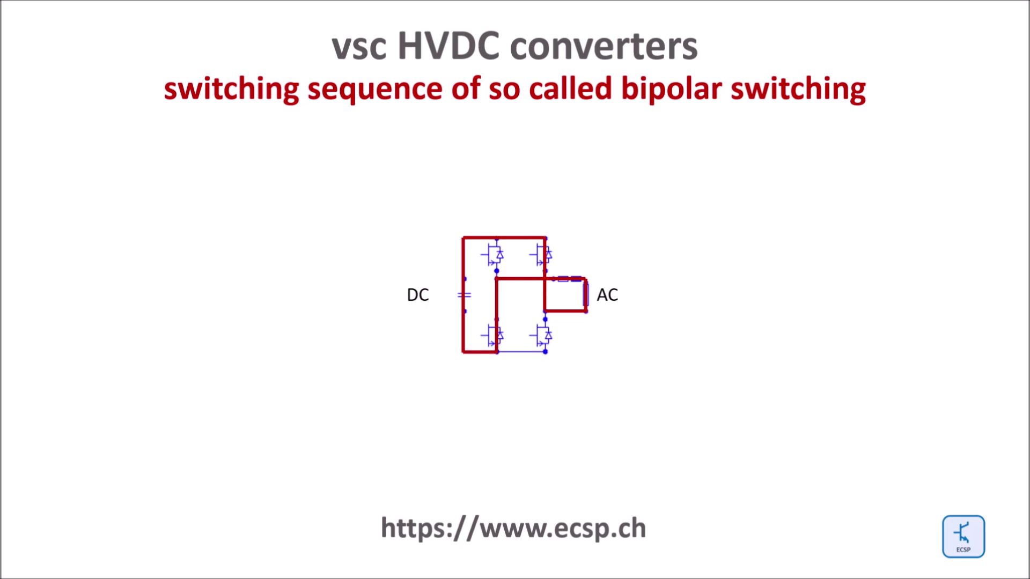
key("Right")
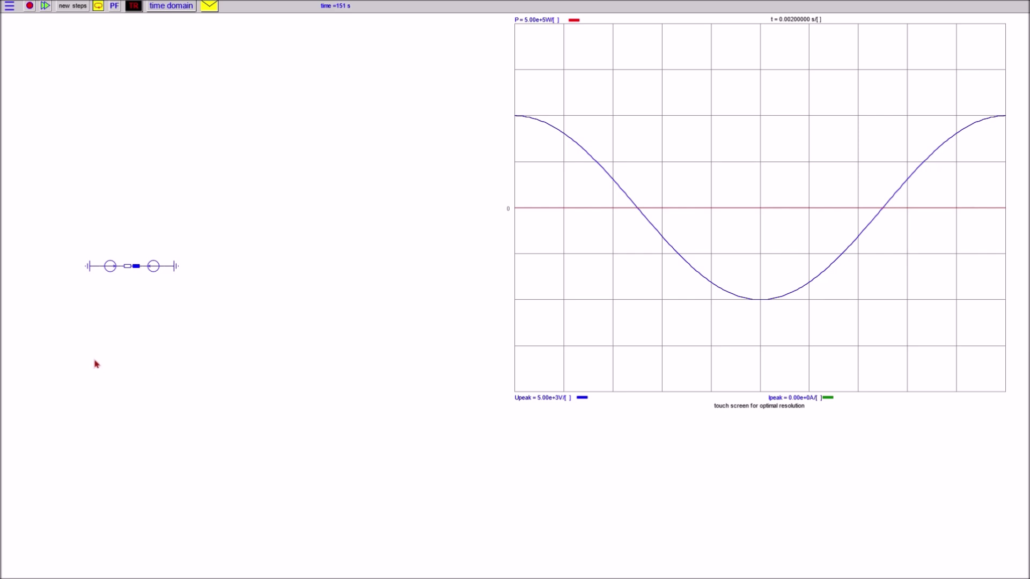
- Shift the first voltage source's phase angle to about -22 degrees and highlight each source's traces for comparison
left_click(104, 267)
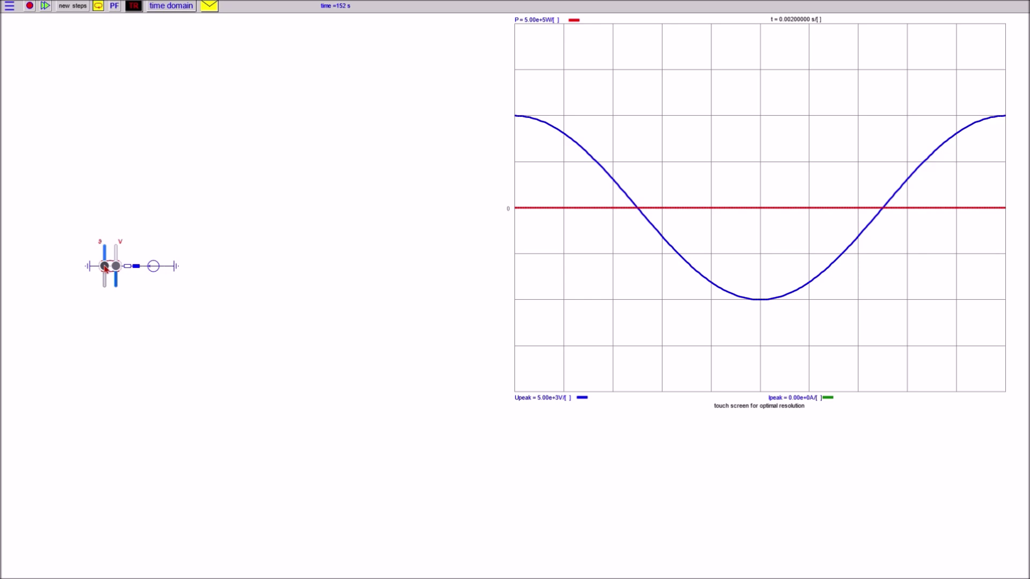
left_click_drag(104, 266, 107, 274)
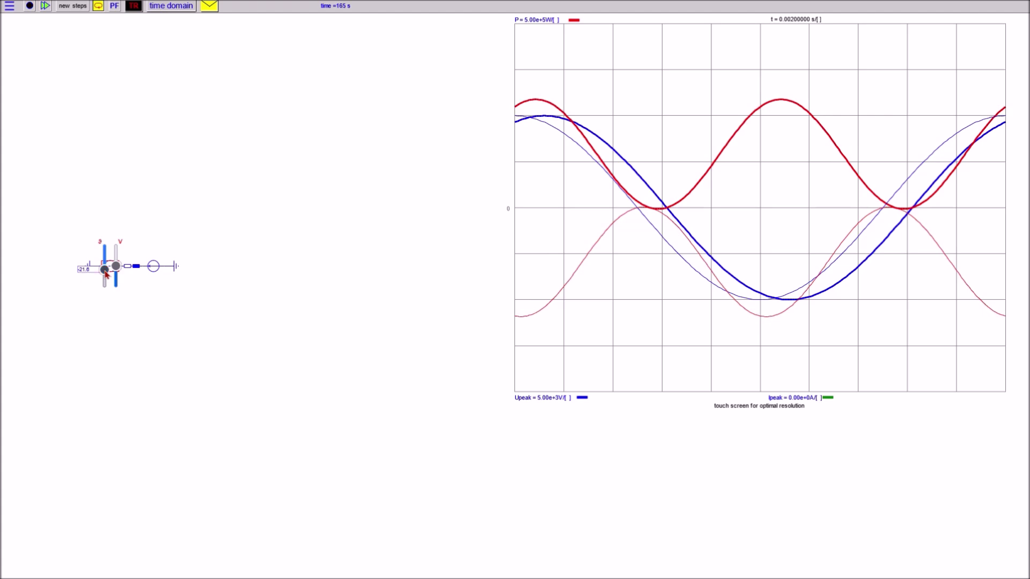
mouse_move(590, 132)
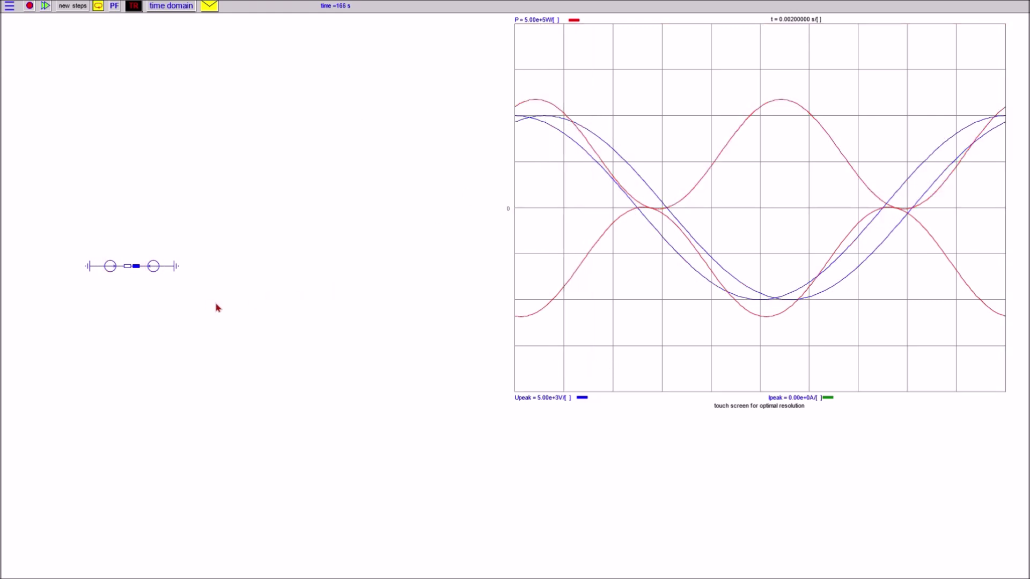
left_click(153, 270)
left_click(109, 266)
left_click(173, 159)
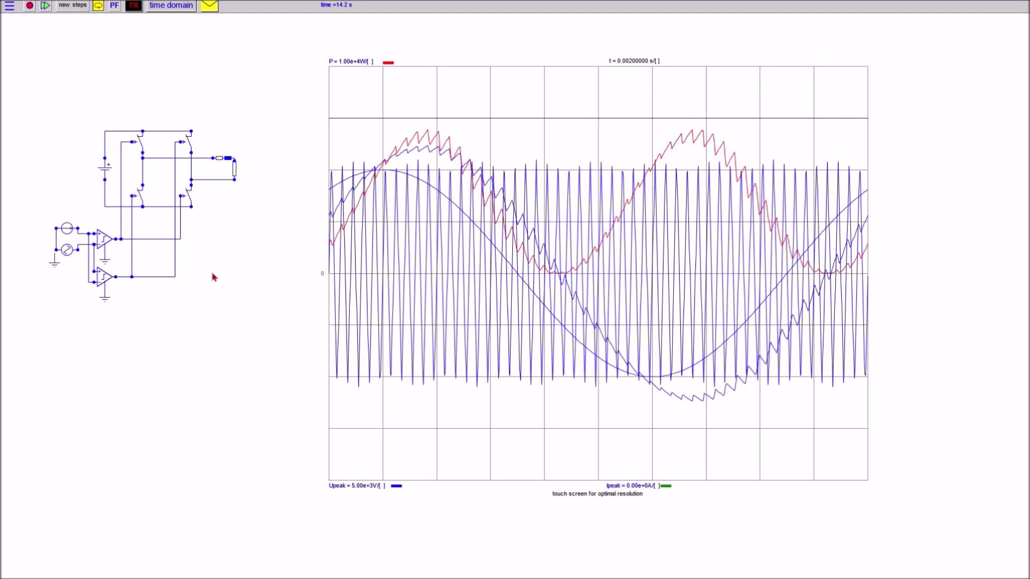
- Shift the phase angle of the sine reference source, highlighting the load resistor's voltage and power traces before and after
left_click(234, 170)
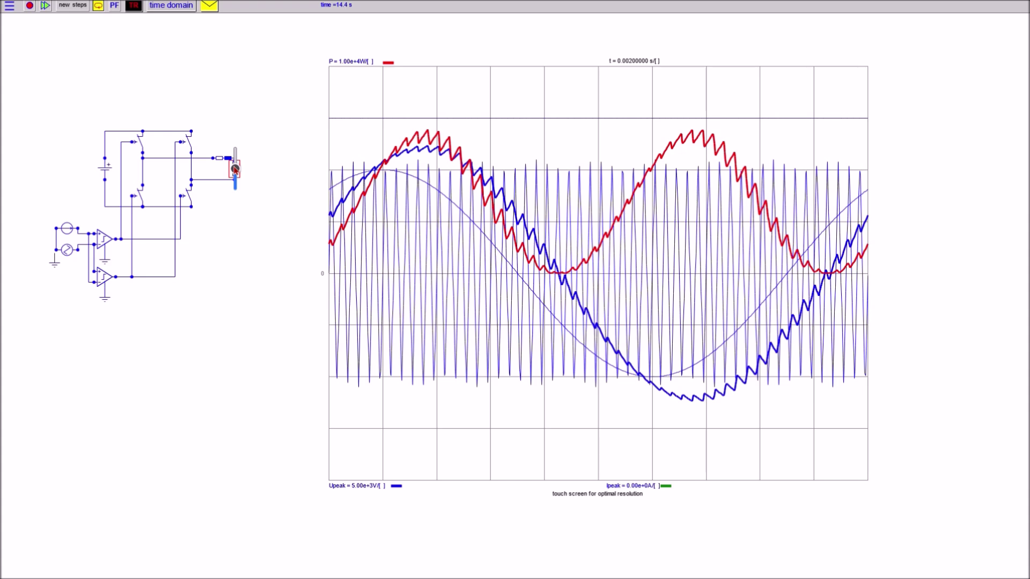
left_click(213, 84)
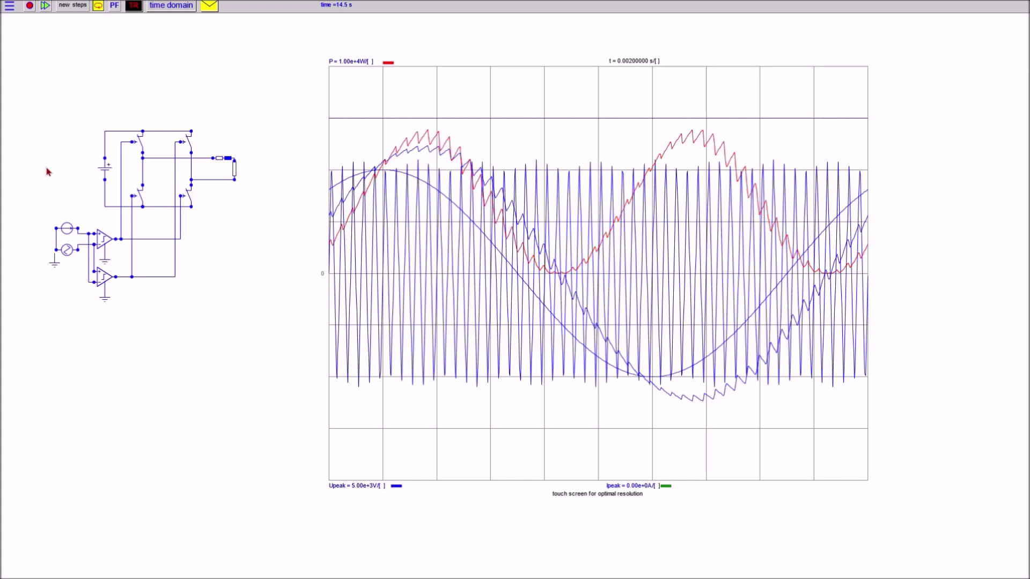
left_click(63, 234)
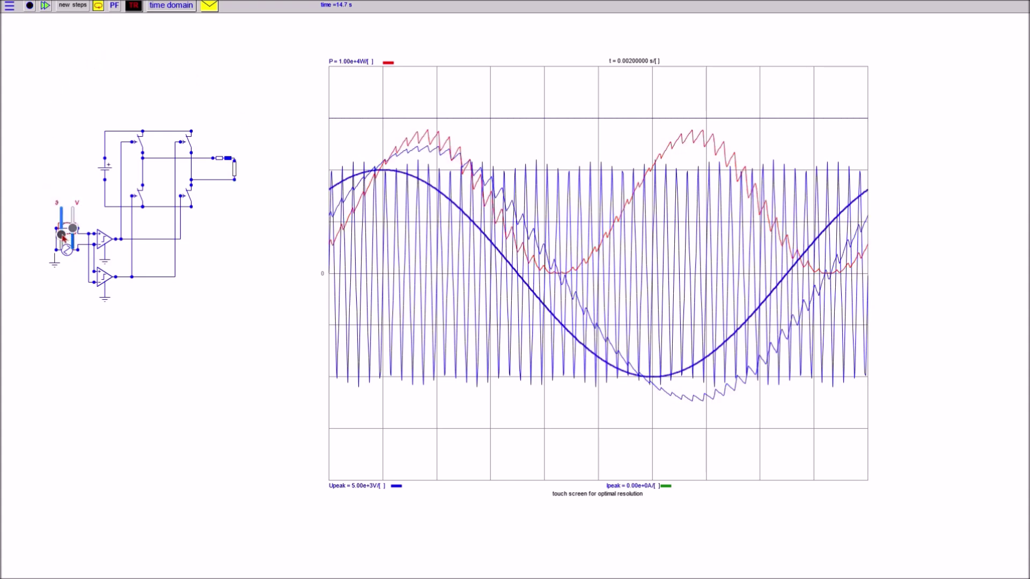
mouse_move(62, 236)
left_mouse_down()
mouse_move(66, 228)
mouse_move(72, 242)
mouse_move(75, 229)
left_mouse_up()
left_click(76, 177)
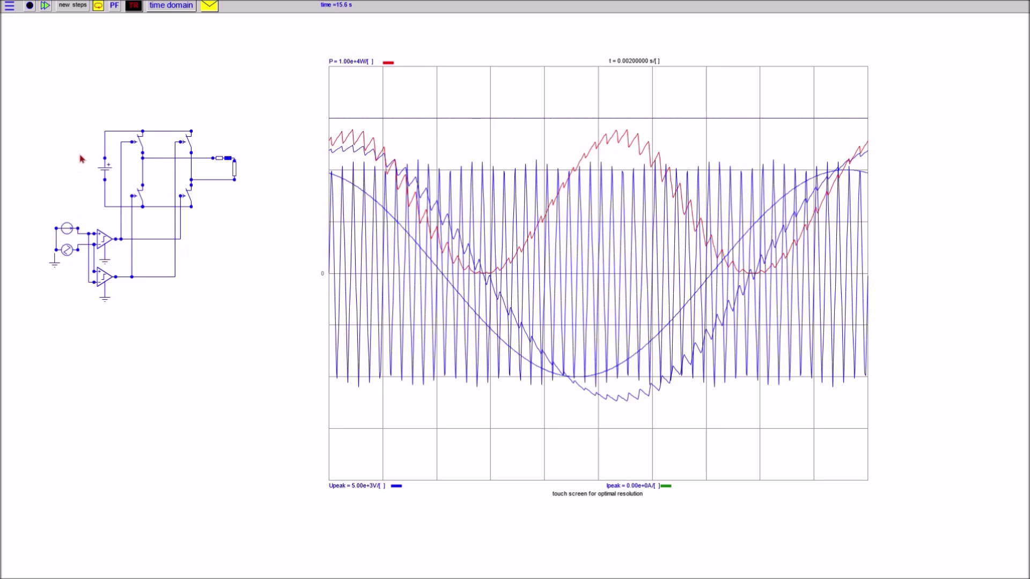
left_click(234, 174)
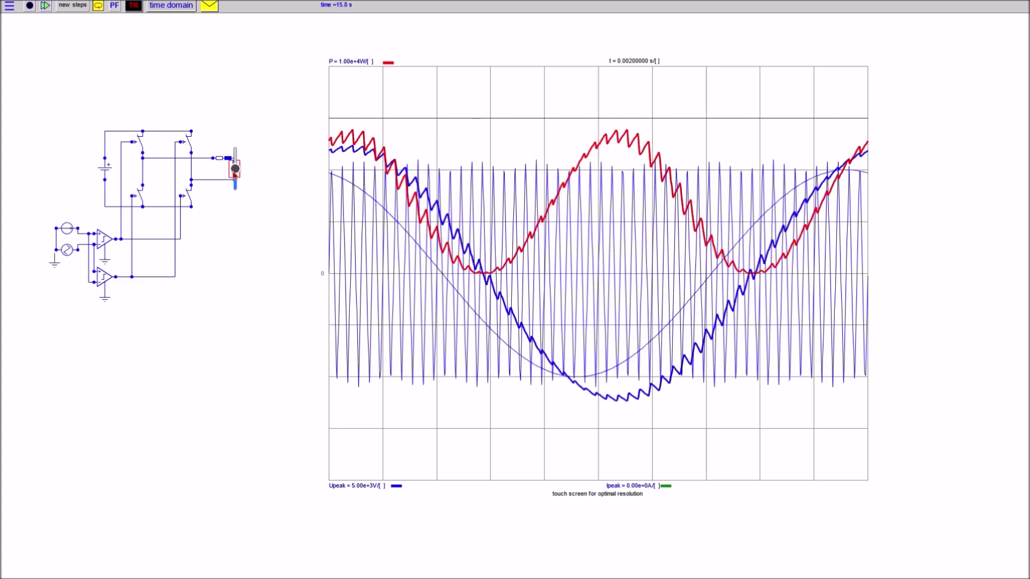
left_click(232, 307)
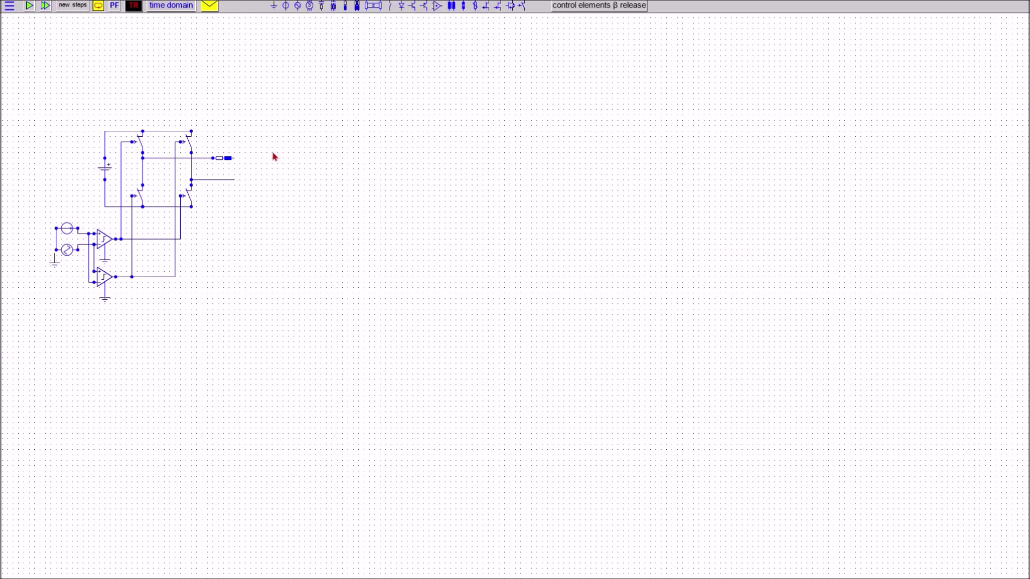
- Place a 10000 V peak, 50 Hz voltage source at the bridge output, tracing voltage and power, and run the continuous simulation
left_click_drag(286, 6, 235, 169)
left_click(234, 172)
left_click(227, 108)
left_click(294, 83)
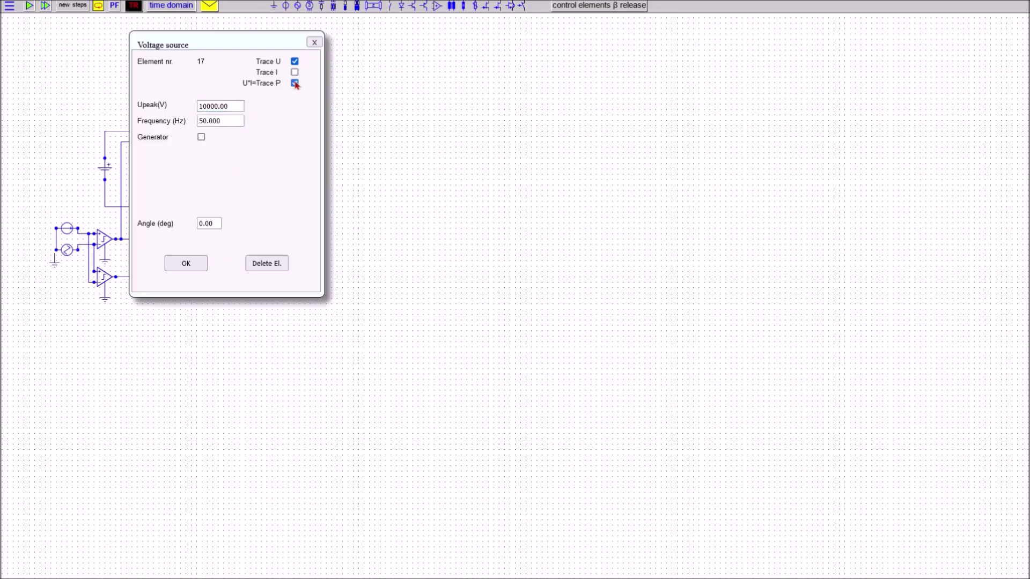
left_click(196, 264)
left_click(73, 6)
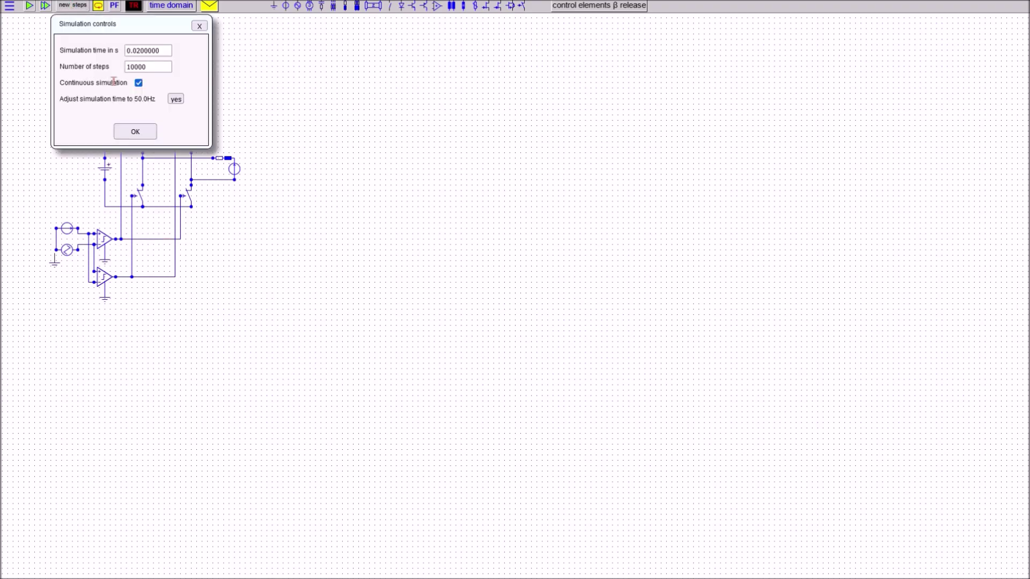
left_click(135, 132)
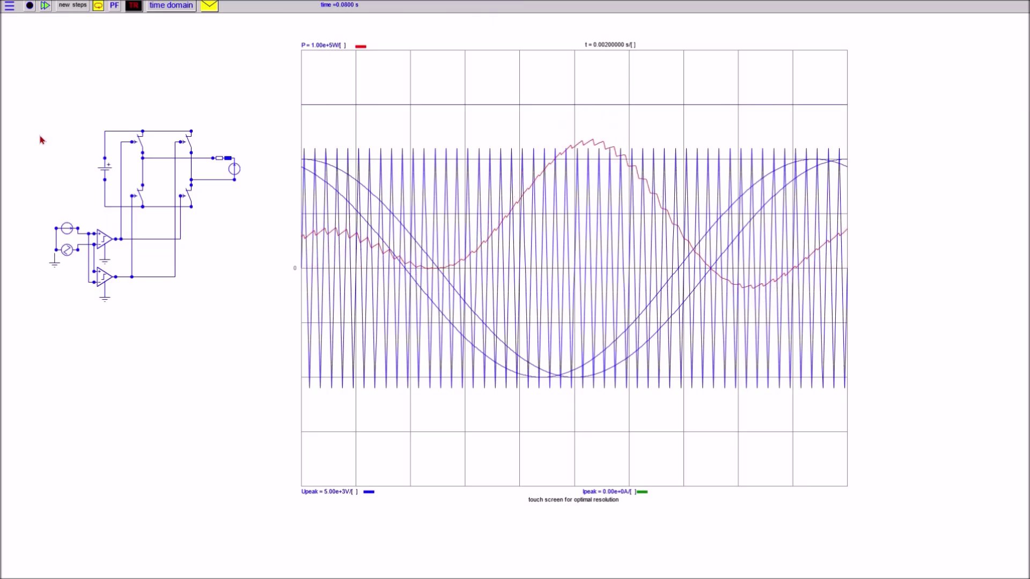
- Shift the sine reference source's phase angle to about -38 degrees, to about 39 degrees, and back in phase with the output source
left_click(61, 228)
left_click_drag(61, 226, 63, 236)
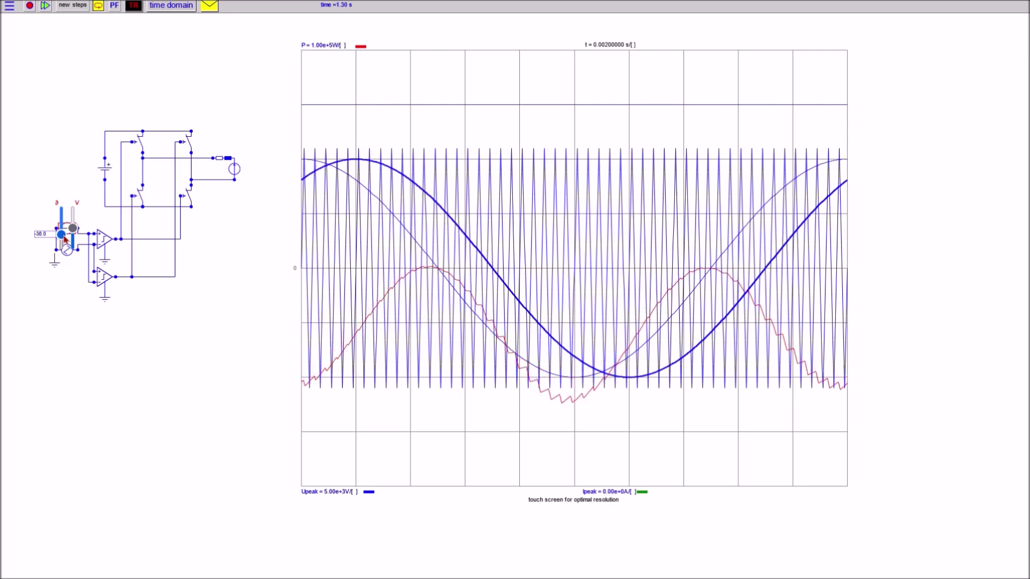
left_click_drag(63, 239, 63, 225)
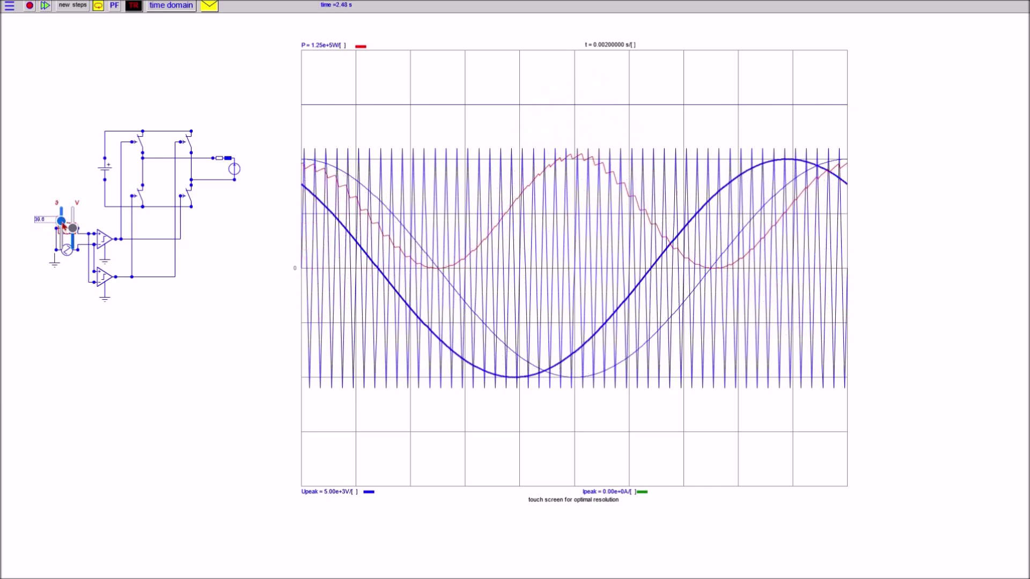
left_click_drag(64, 226, 64, 241)
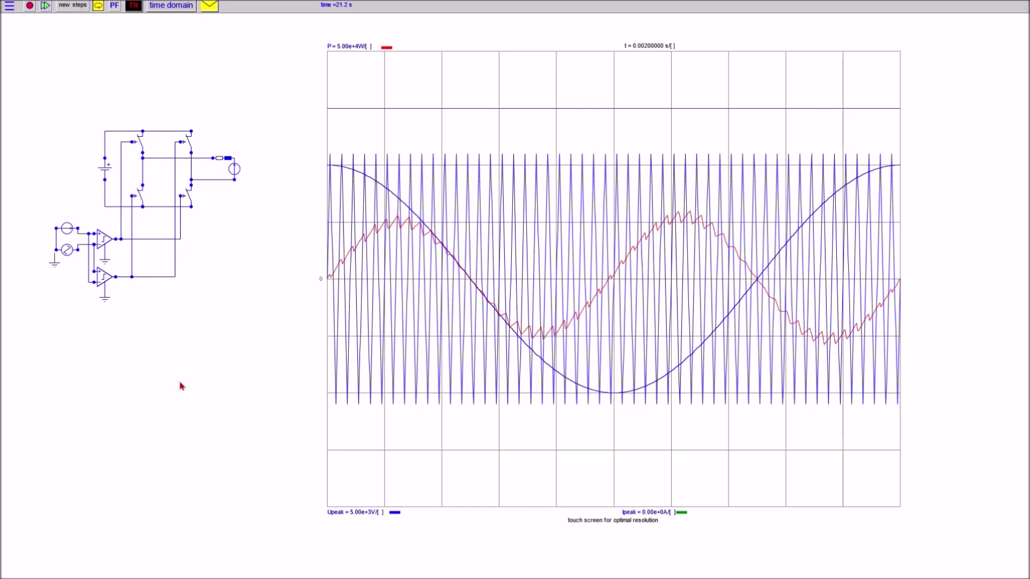
- Shift the output voltage source's phase angle to about -22 degrees in the running simulation
mouse_move(234, 171)
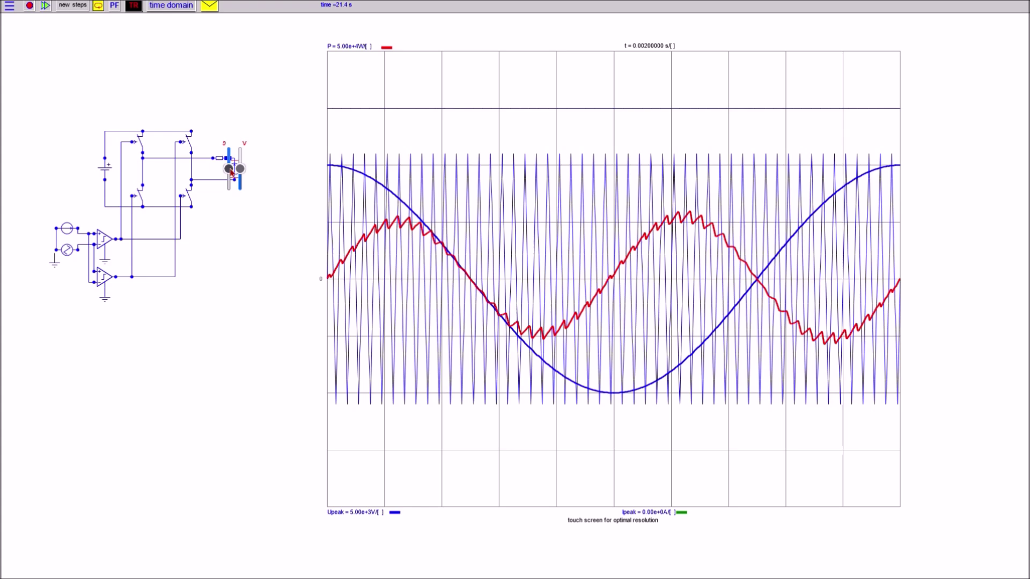
left_click_drag(229, 170, 231, 178)
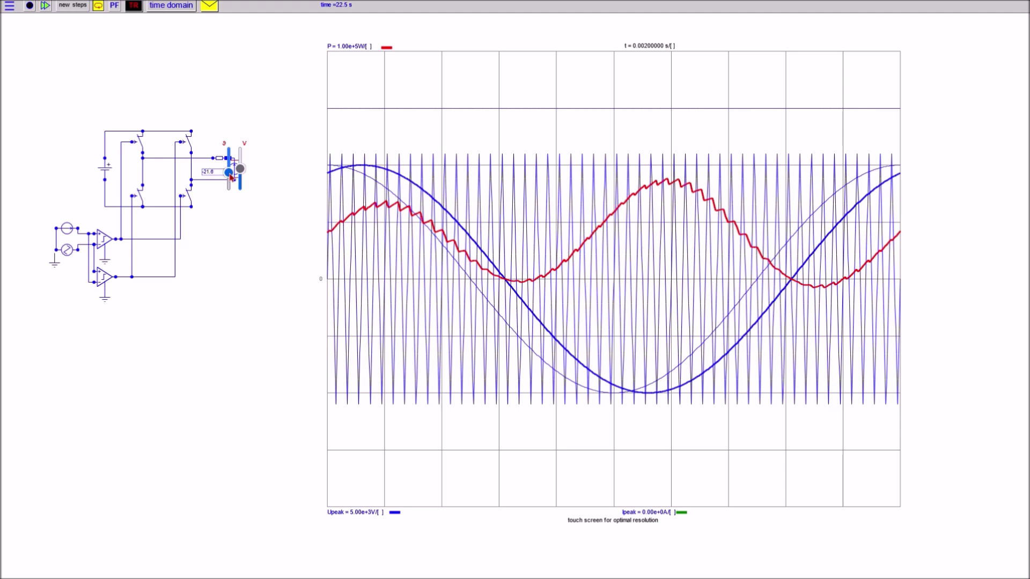
left_click_drag(231, 178, 232, 173)
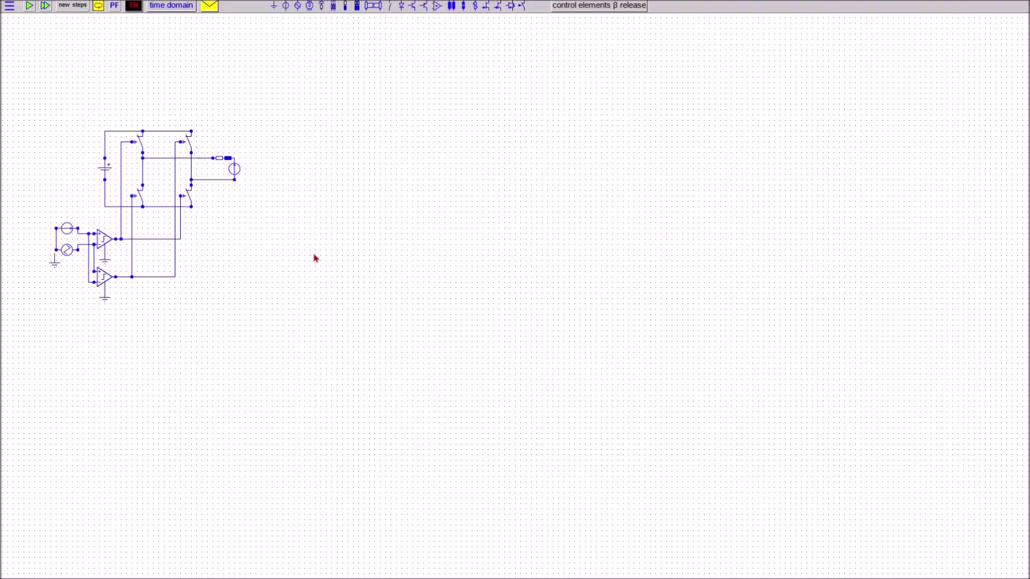
- Delete the two-comparator control circuit with its sources, along with the bridge's existing switches
key("Delete")
key("Delete")
key("Delete")
key("Delete")
key("Delete")
key("Delete")
key("Delete")
key("Delete")
key("Delete")
left_click_drag(45, 214, 262, 316)
left_click(285, 319)
left_click(554, 307)
key("Delete")
key("Delete")
key("Delete")
key("Delete")
- Place voltage controlled switches in the four arms of the bridge
left_click_drag(563, 41, 367, 110)
left_click_drag(563, 41, 428, 125)
left_click_drag(563, 41, 487, 124)
left_click_drag(356, 115, 141, 142)
left_click_drag(400, 121, 141, 197)
left_click_drag(486, 126, 189, 198)
- Add a controlled PWM element below the bridge and wire its outputs to the switches' control inputs
left_click(568, 6)
left_click_drag(562, 53, 115, 232)
left_click_drag(126, 228, 181, 195)
left_click_drag(174, 241, 180, 143)
- Add a reference element at the PWM input and set its peak to 1.00 and frequency to 50 Hz
left_click(566, 7)
left_click_drag(562, 98, 92, 234)
double_click(116, 233)
left_click(186, 262)
double_click(93, 233)
type("0.8")
left_click(186, 262)
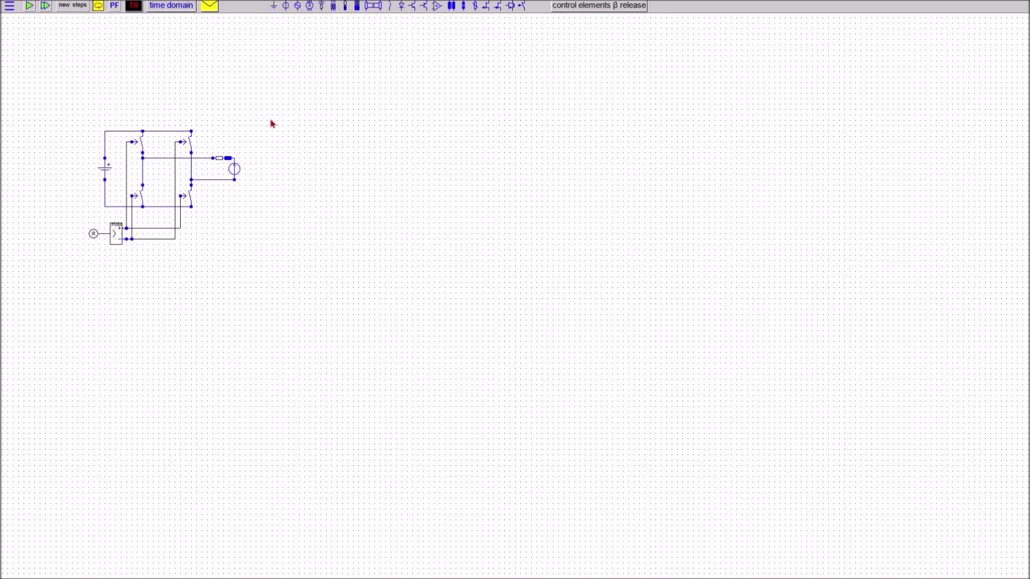
double_click(93, 237)
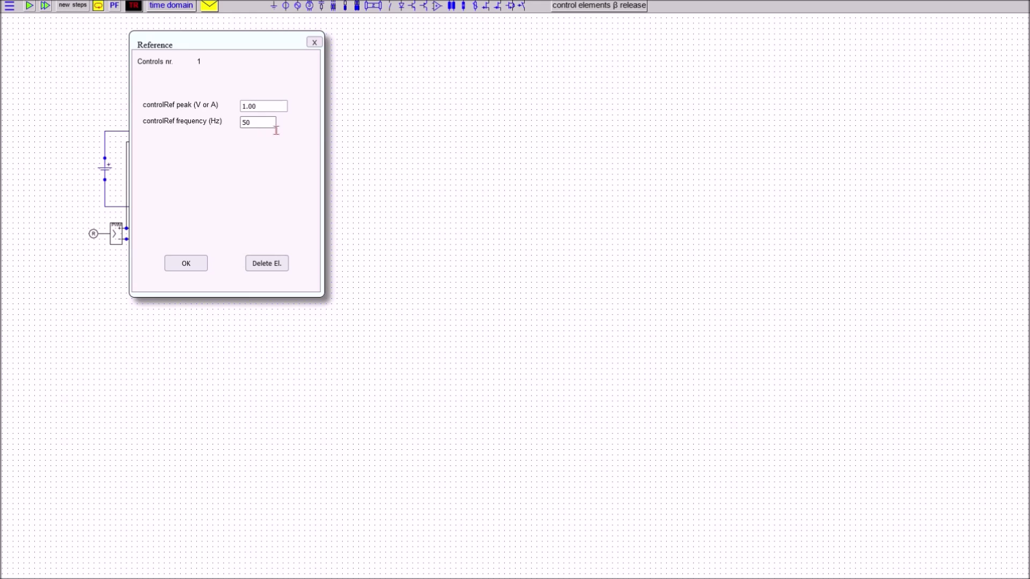
left_click(186, 263)
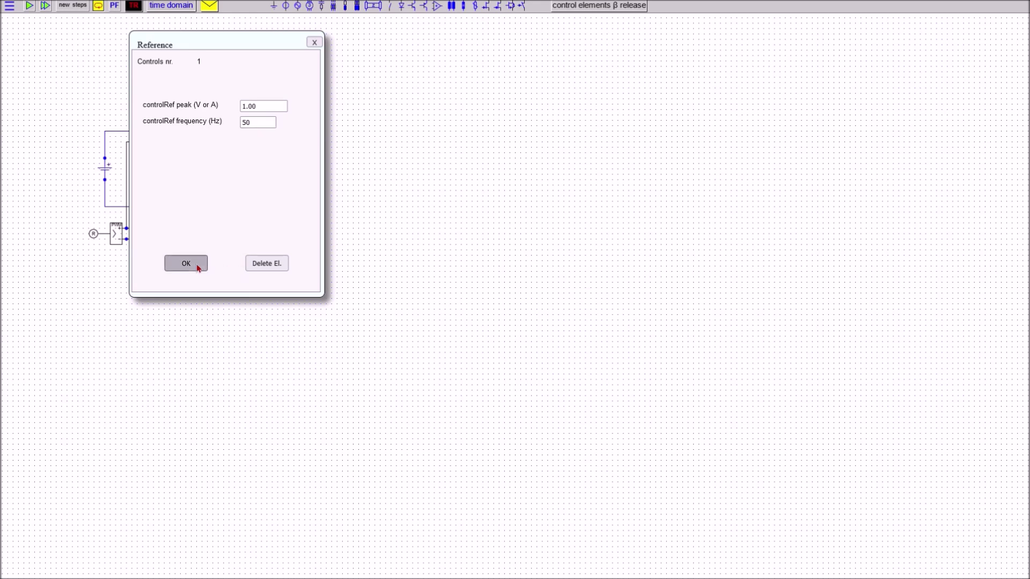
- Simulate the PWM-controlled bridge and vary the output voltage source's phase angle, including about -32 degrees
left_click(72, 6)
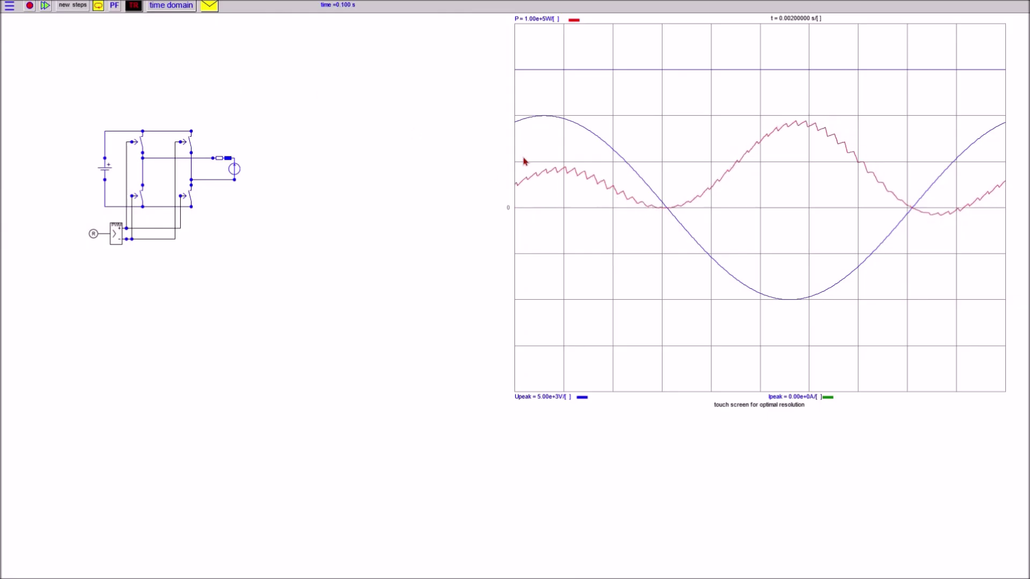
left_click_drag(537, 159, 325, 216)
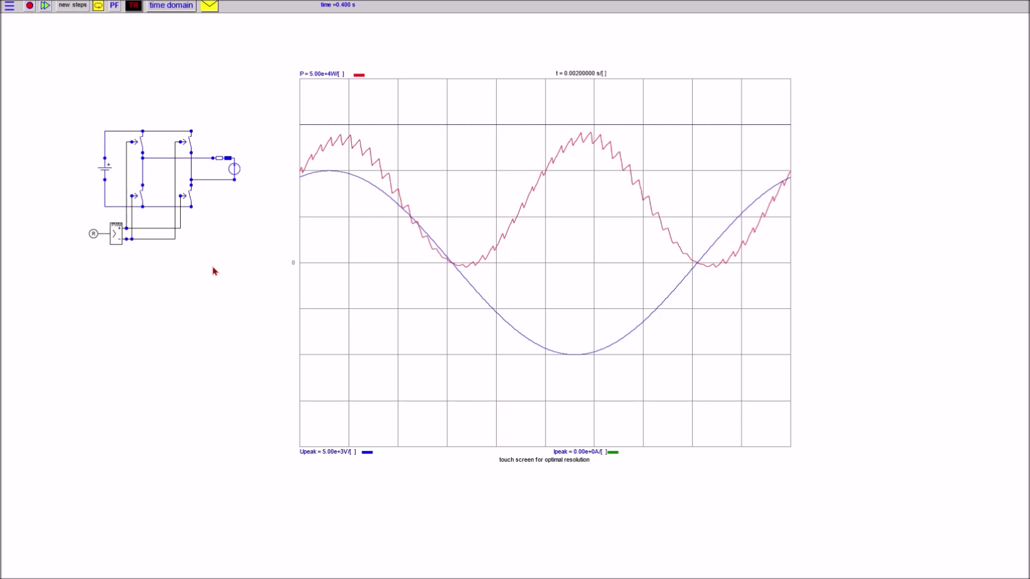
left_click(233, 172)
left_click_drag(230, 176, 233, 179)
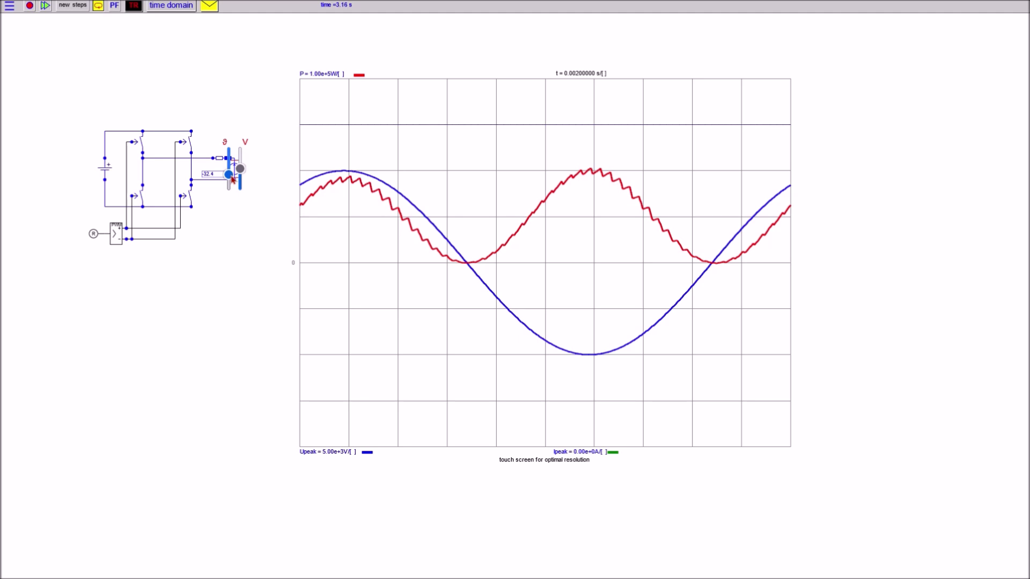
left_click_drag(232, 179, 232, 167)
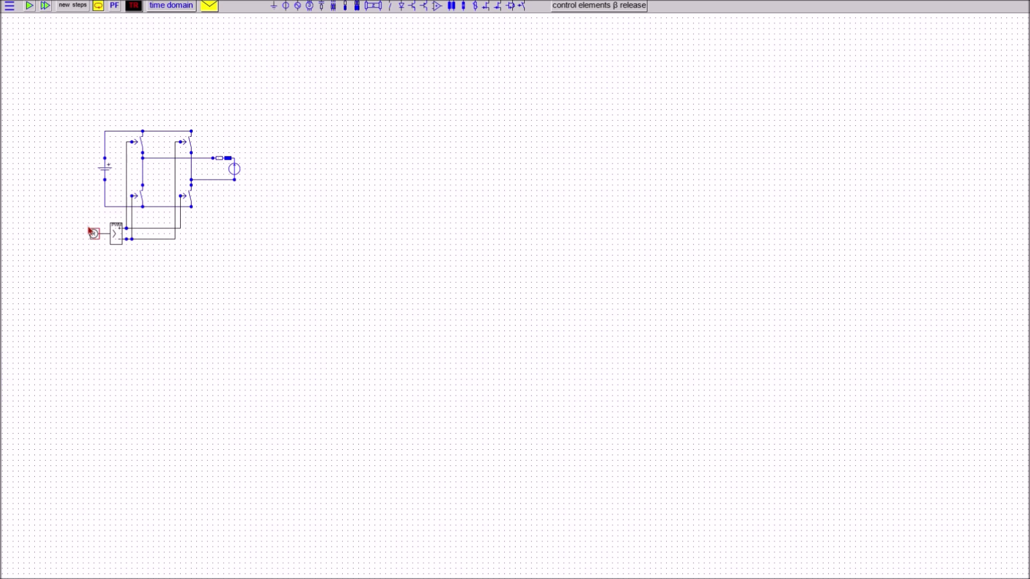
- Detach the reference element from the PWM input and replace the bridge's DC source with a capacitor
left_click_drag(90, 230, 81, 215)
key("Delete")
mouse_move(321, 8)
left_click_drag(321, 19, 106, 171)
double_click(106, 172)
left_click(254, 154)
left_click(215, 154)
left_click_drag(233, 247, 204, 252)
left_click(186, 264)
- Add a resistor in parallel with the DC capacitor and set its resistance to 1E9 Ohm
mouse_move(345, 7)
left_click_drag(345, 33, 89, 169)
double_click(88, 170)
left_click_drag(237, 140, 189, 144)
key("BackSpace")
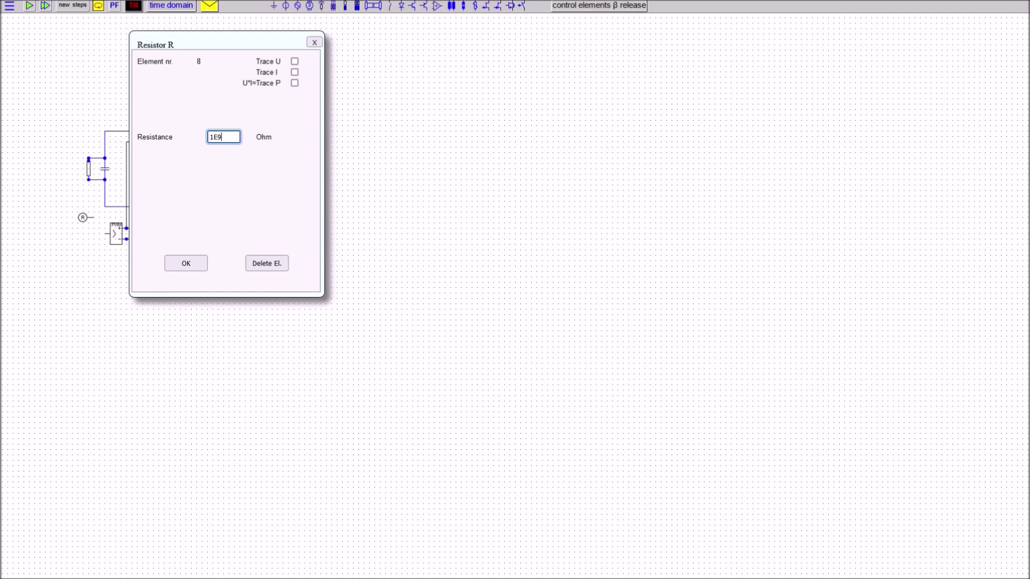
left_click(188, 262)
- Add a switch at the upper end of the parallel resistor, with its initial state open
mouse_move(390, 7)
left_click_drag(389, 20, 78, 163)
right_click(69, 128)
double_click(78, 160)
left_click(235, 216)
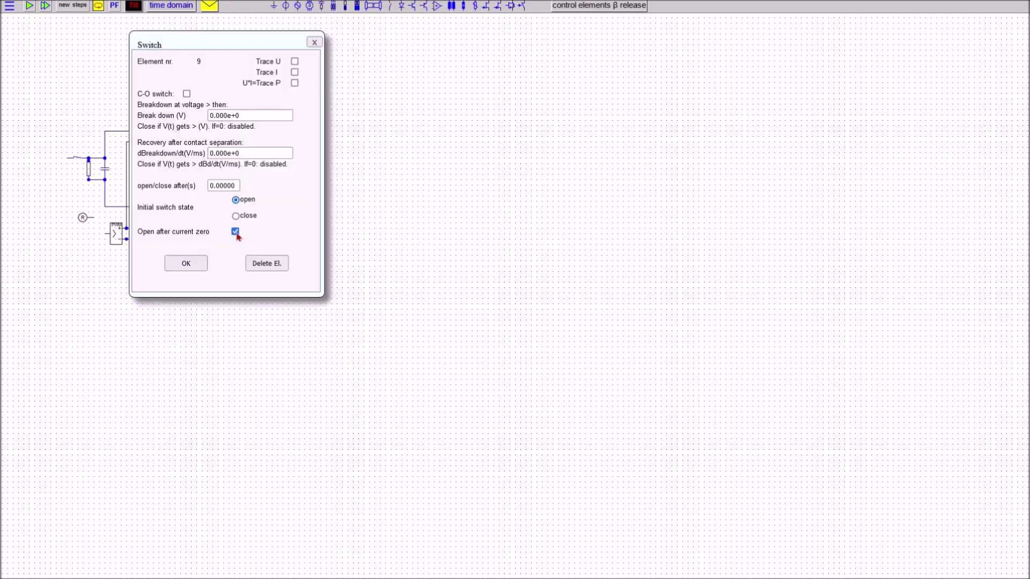
left_click(186, 263)
- Add a second resistor in series with the DC switch, enable its voltage trace and change its resistance
mouse_move(345, 6)
left_click_drag(344, 33, 67, 170)
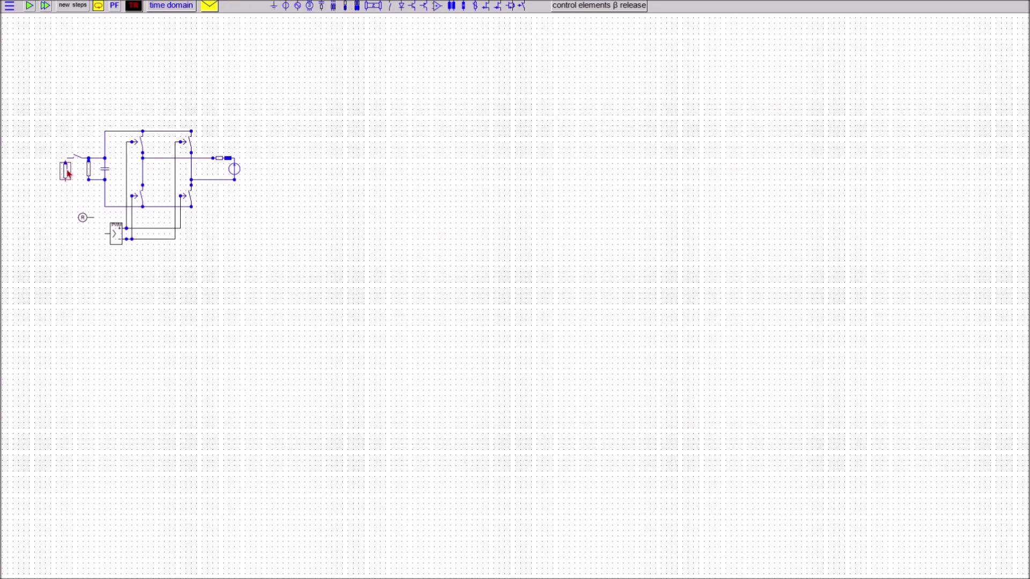
left_click(74, 184)
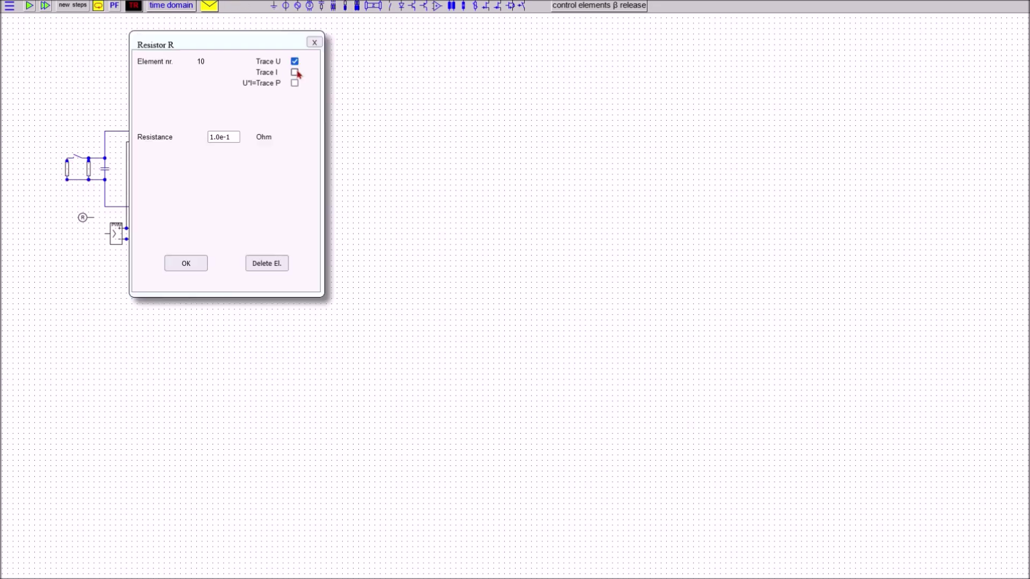
left_click_drag(235, 137, 213, 141)
key("BackSpace")
left_click(181, 260)
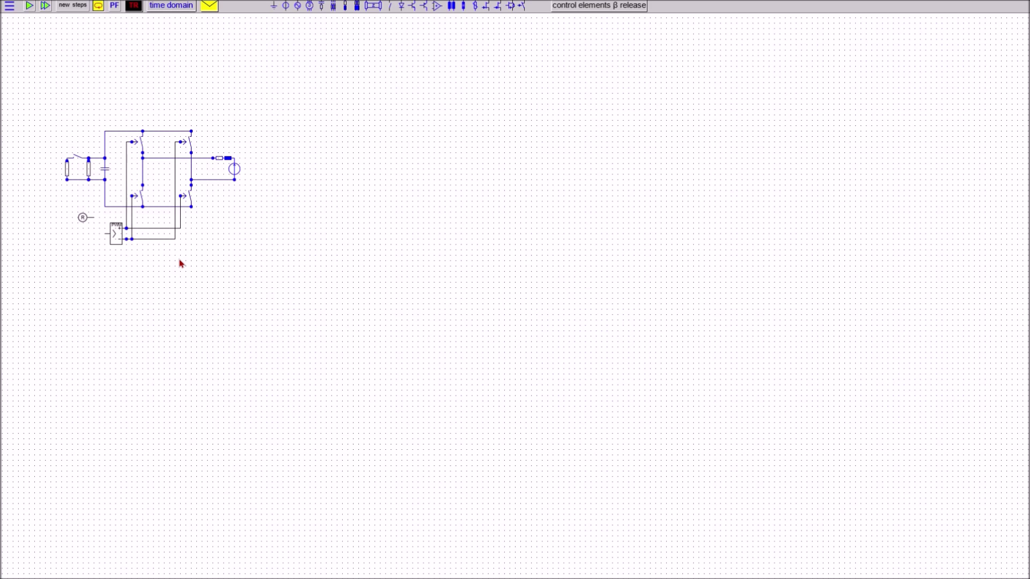
- Insert an A cos(ωt+φ) unity output element before the PWM and feed its amplitude input from the reference with peak 1.00
mouse_move(558, 11)
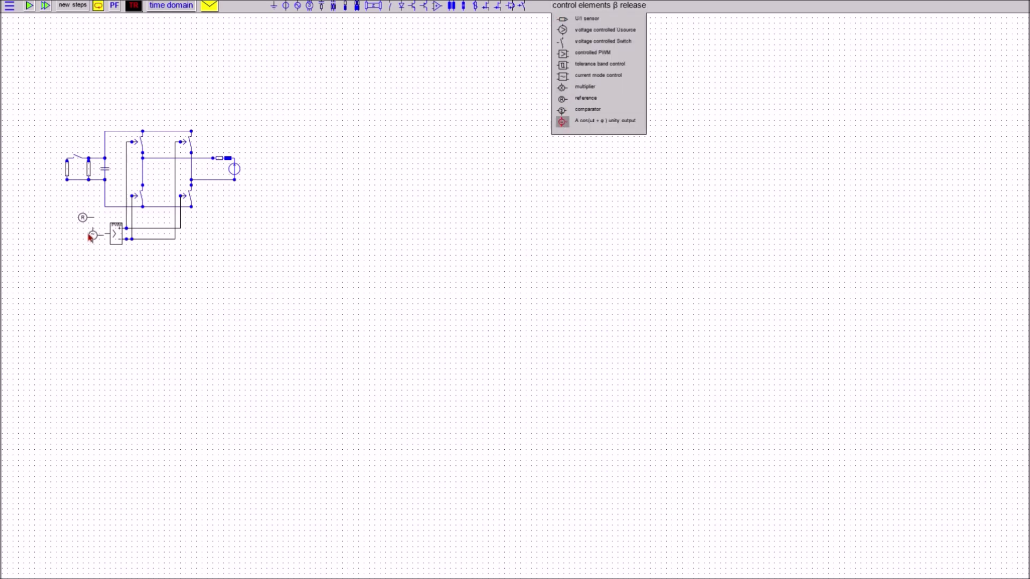
left_click(90, 237)
left_click(81, 225)
left_click_drag(270, 104, 230, 116)
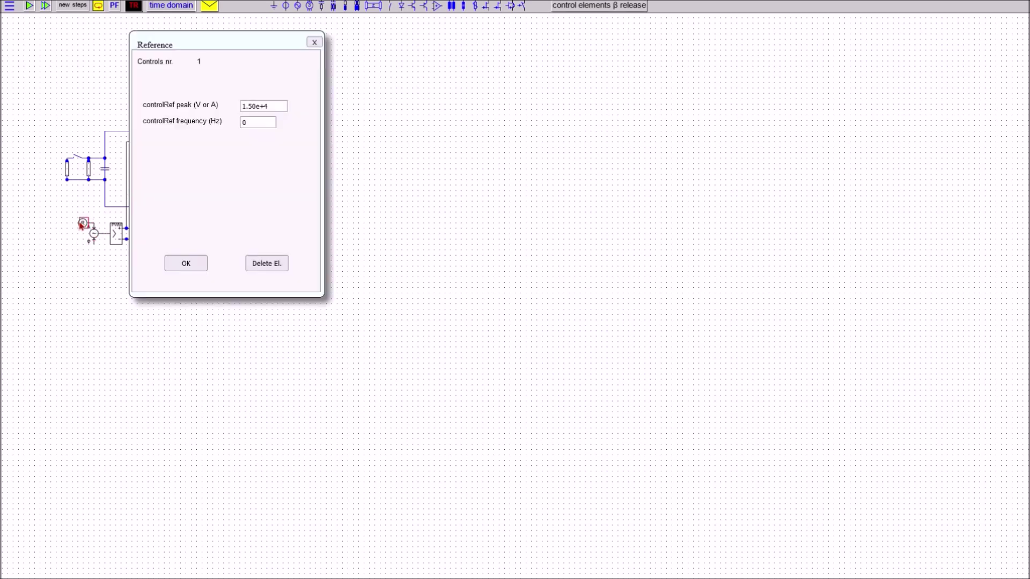
type("1.00")
left_click(190, 265)
- Add a comparator at the generator's phase input and feed it from a new reference with peak 1.50e+4 and frequency 0
mouse_move(556, 8)
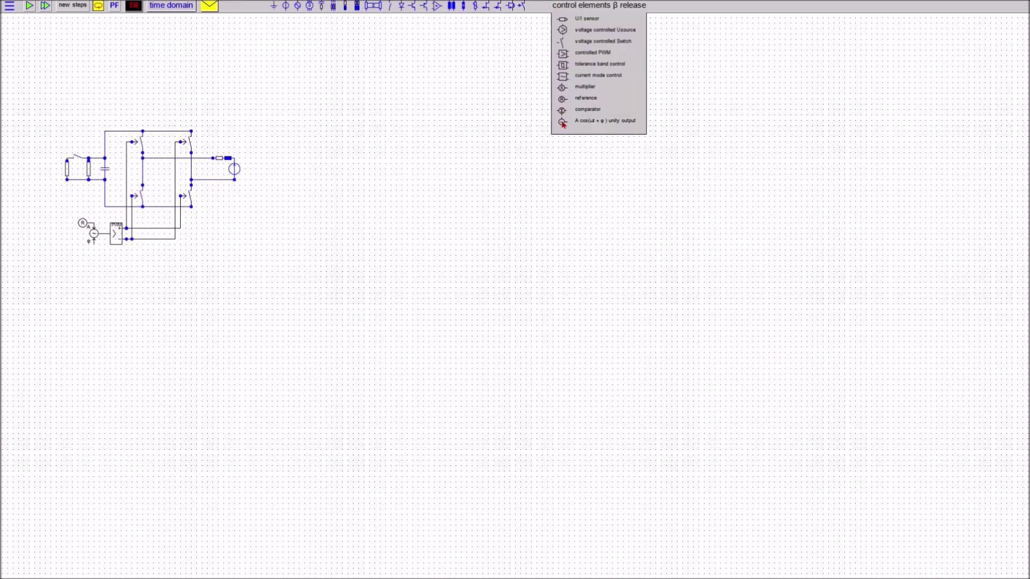
left_click(74, 246)
mouse_move(555, 10)
left_click(558, 102)
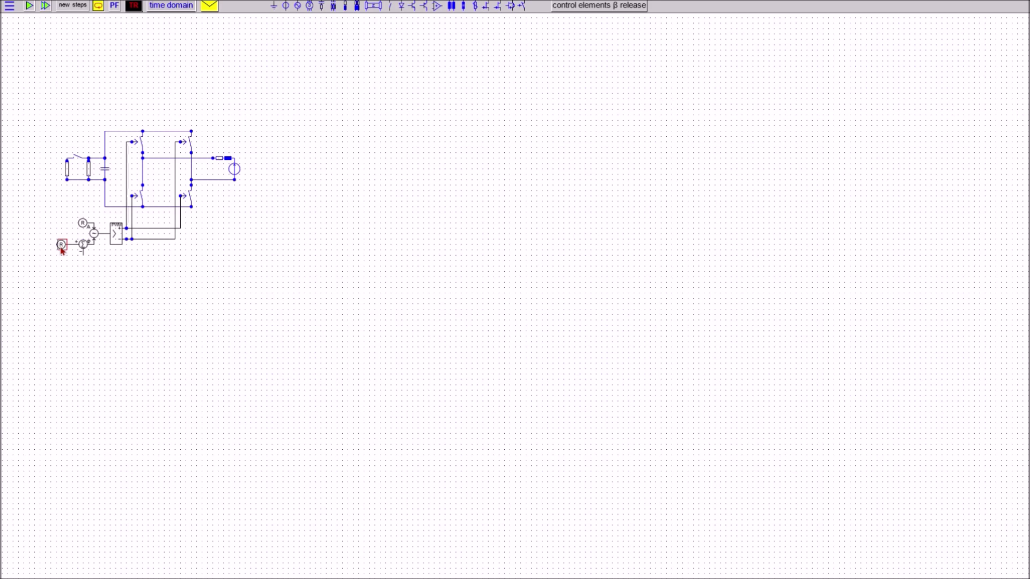
left_click(62, 251)
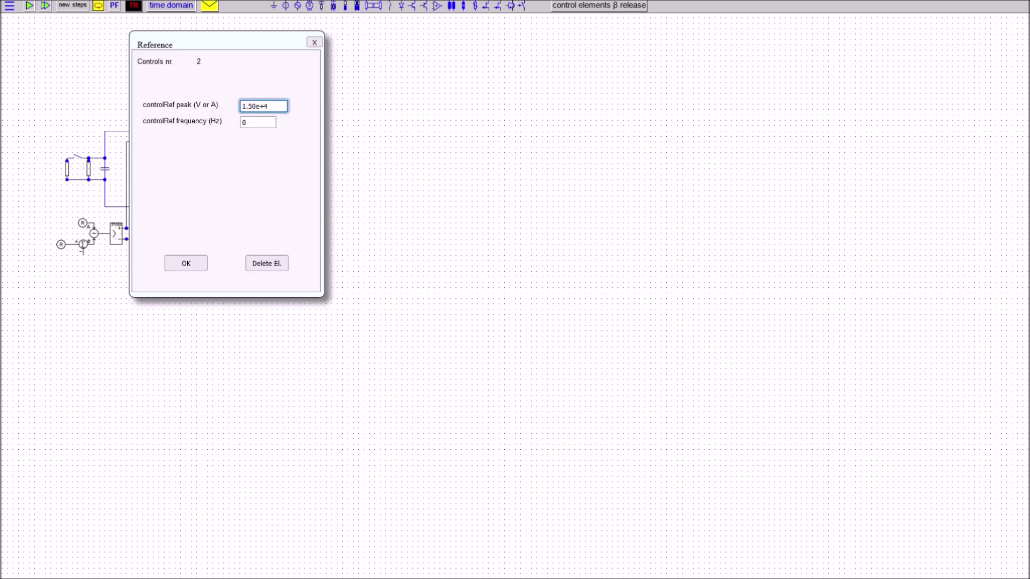
left_click(185, 263)
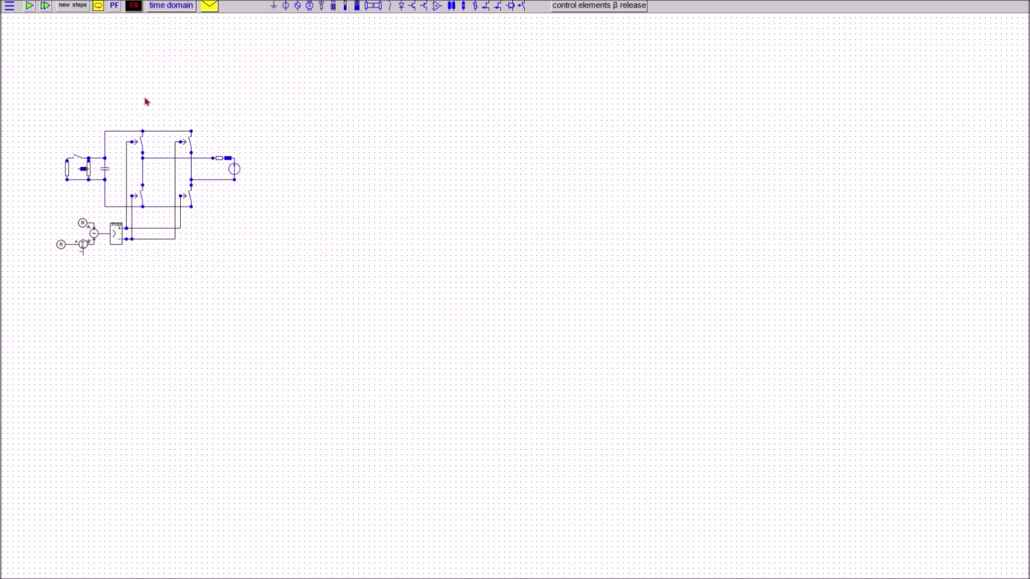
- Set the DC resistor sensor's value to 1.000000 and wire its output to the comparator's negative input
double_click(82, 168)
left_click_drag(273, 166, 205, 172)
type("1.000000")
left_click(180, 258)
left_click(77, 207)
left_click(46, 207)
left_click(46, 256)
left_click(83, 256)
- Check the comparator's settings and set the amplitude and phase generator's input ratio to 1.0
double_click(83, 245)
left_click(185, 263)
double_click(93, 235)
left_click_drag(271, 118, 210, 120)
type("1.0")
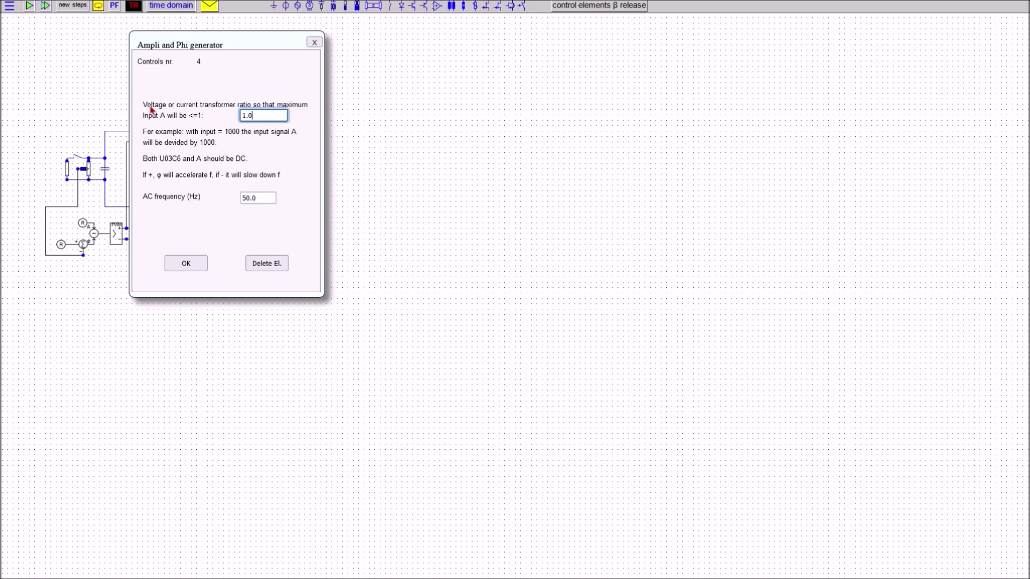
left_click(194, 266)
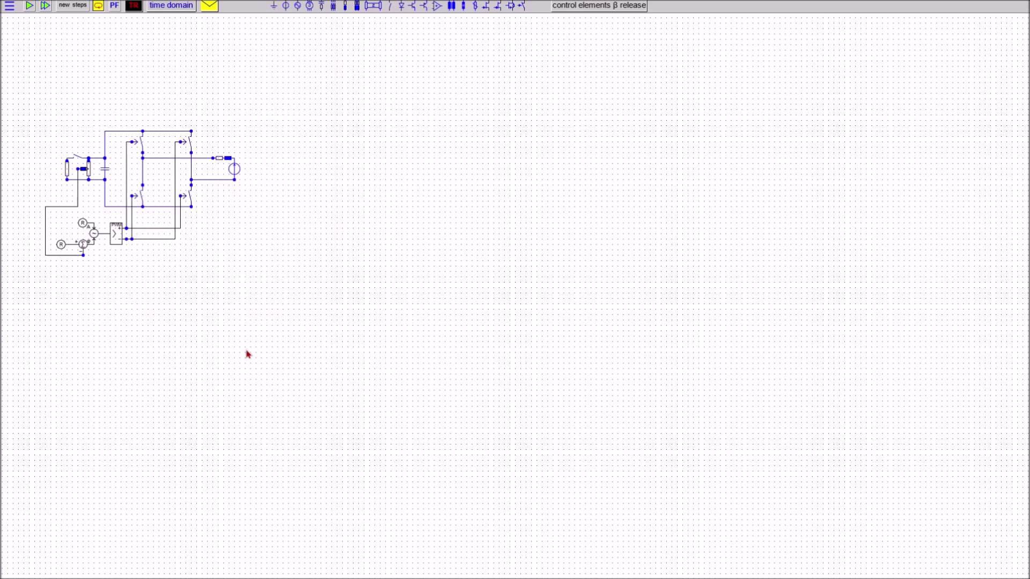
- Place a voltage controlled voltage source below the PWM element and a transformer beside it
left_click(554, 8)
left_click(561, 30)
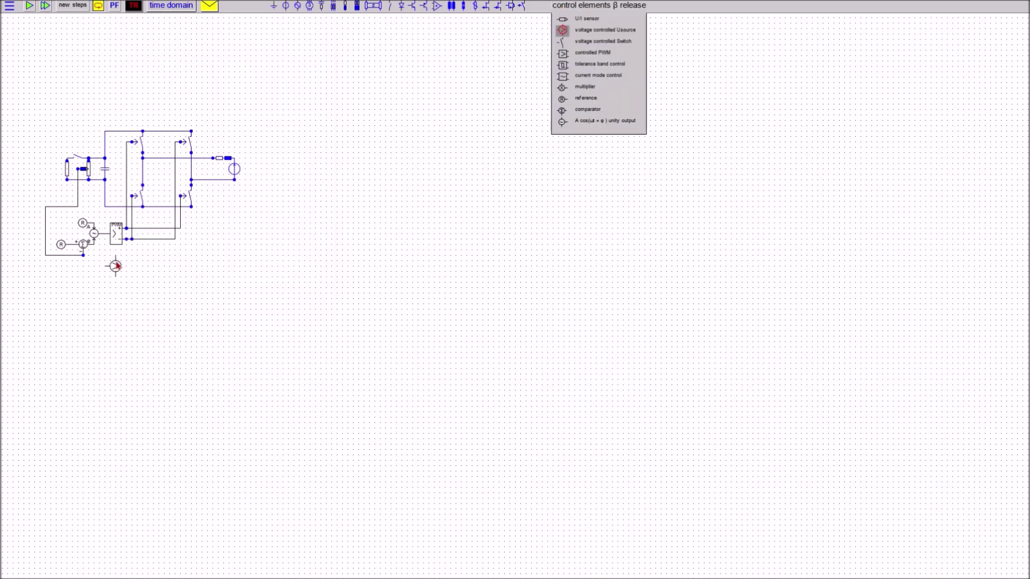
left_click(116, 266)
left_click(451, 6)
left_click(138, 266)
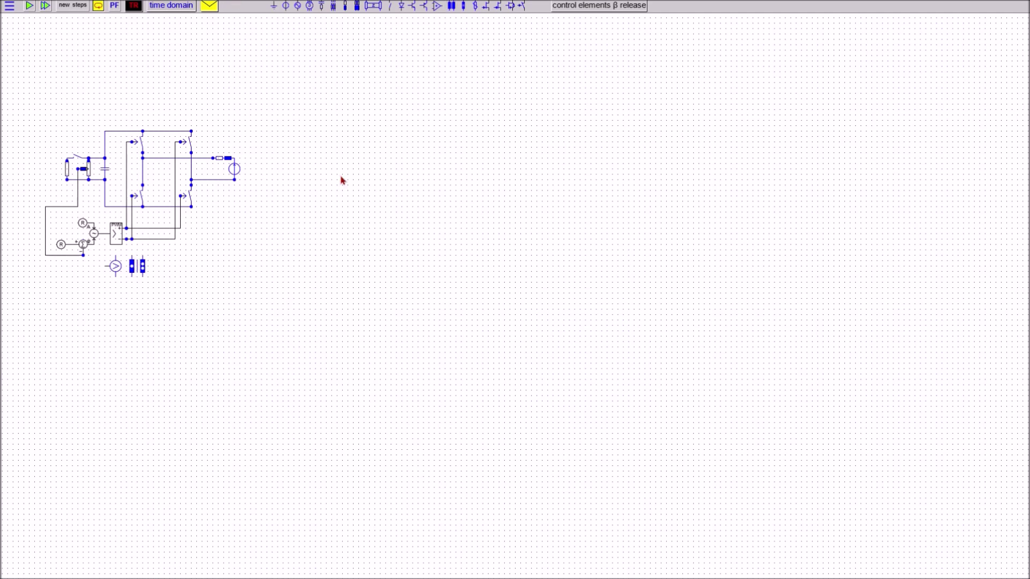
- Place a resistor beside the transformer, enable its voltage trace and change its resistance
mouse_move(344, 6)
left_click(345, 33)
left_click(164, 266)
left_click(163, 266)
left_click(295, 62)
left_click_drag(234, 138, 202, 149)
left_click(186, 266)
- Edit the settings of the transformer between the voltage controlled source and its resistor
left_click(138, 266)
left_click(203, 143)
type("000")
left_click(183, 260)
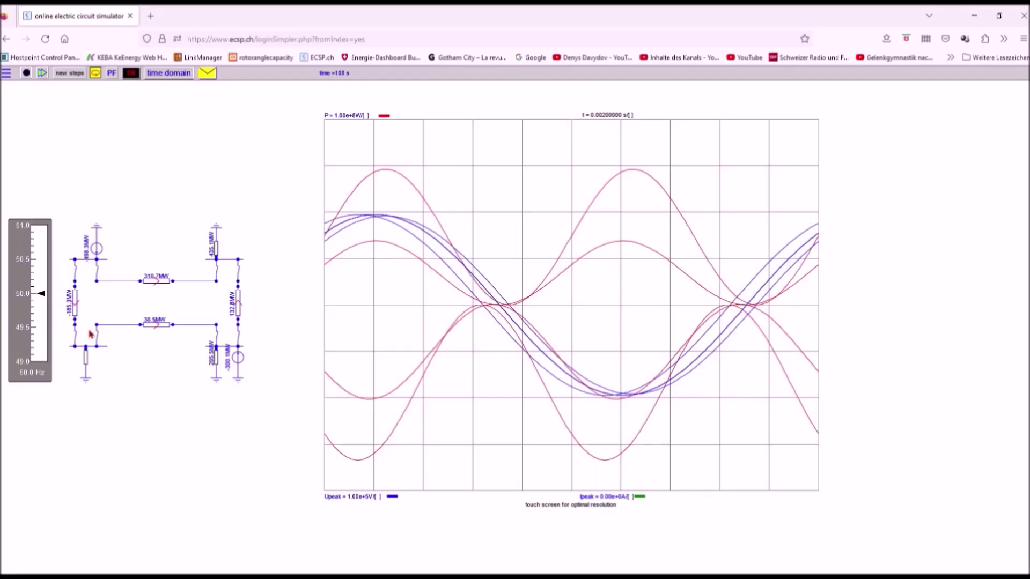
- Lower the power setting of the upper-left generator in the running ring network simulation
left_click(91, 232)
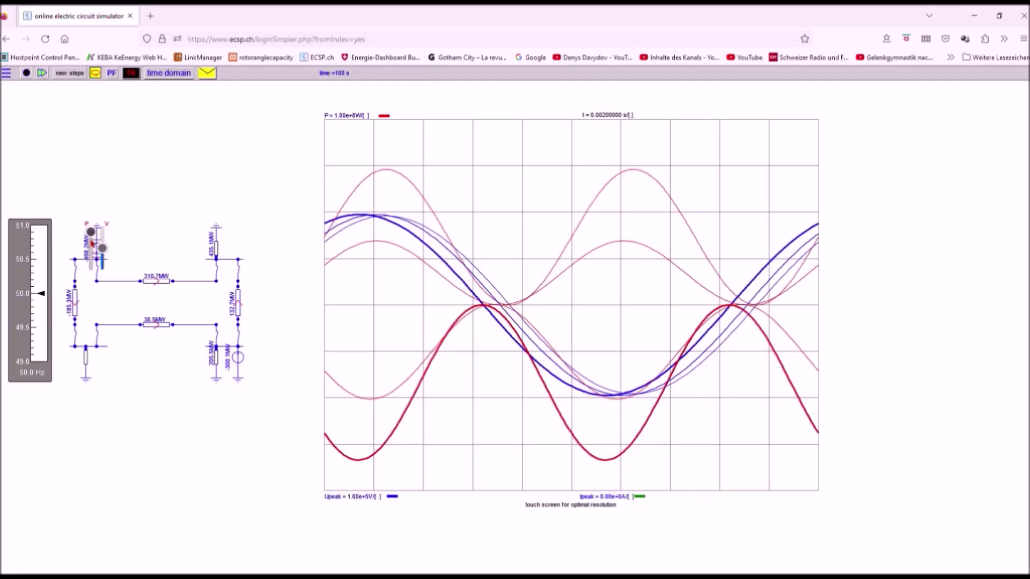
left_click_drag(90, 232, 90, 244)
left_click(148, 295)
- Adjust the lower-right load's resistance to about 848 ohms in the running network simulation
left_click(216, 358)
left_click_drag(217, 359, 216, 355)
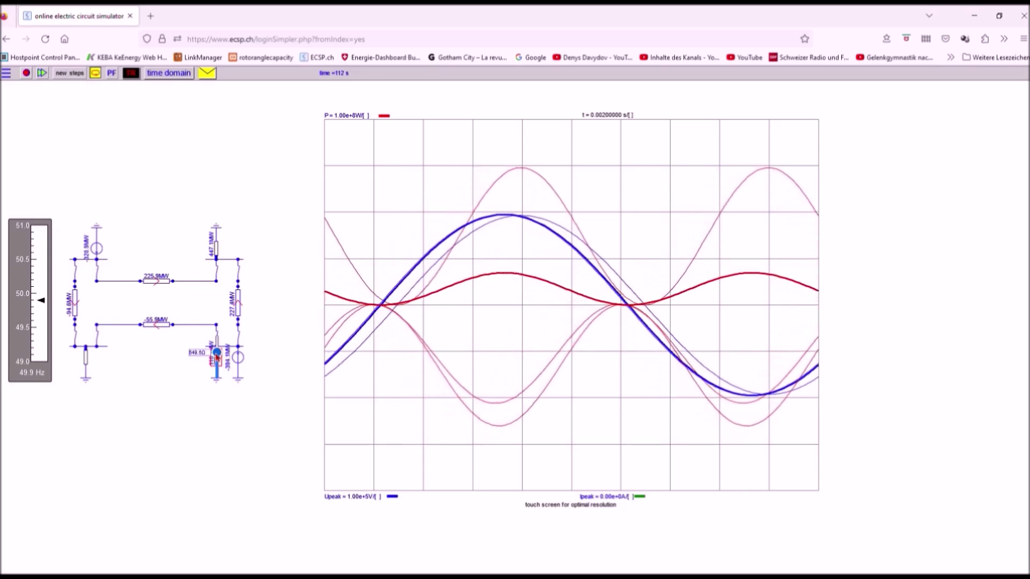
left_click(160, 367)
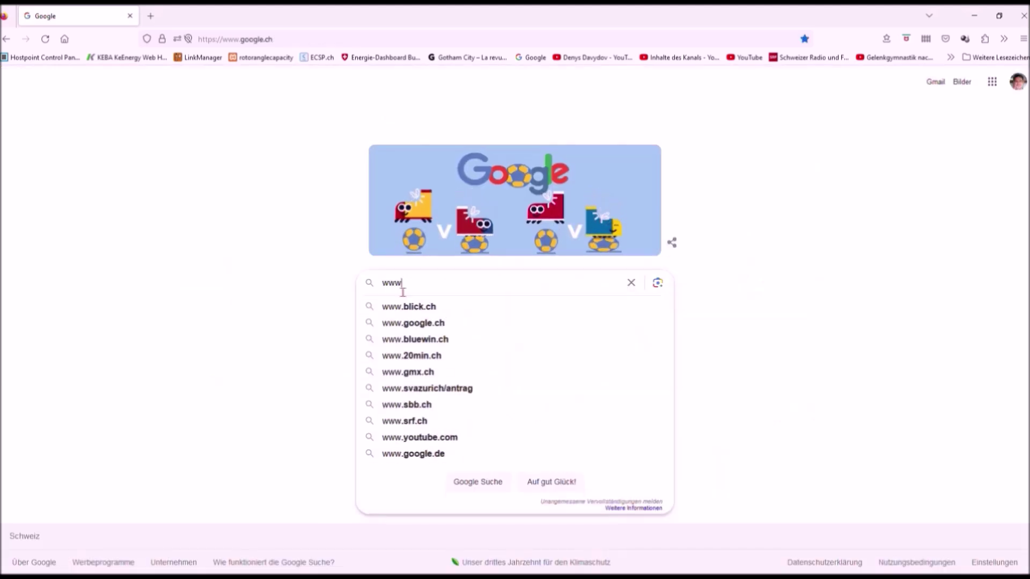
type(".e")
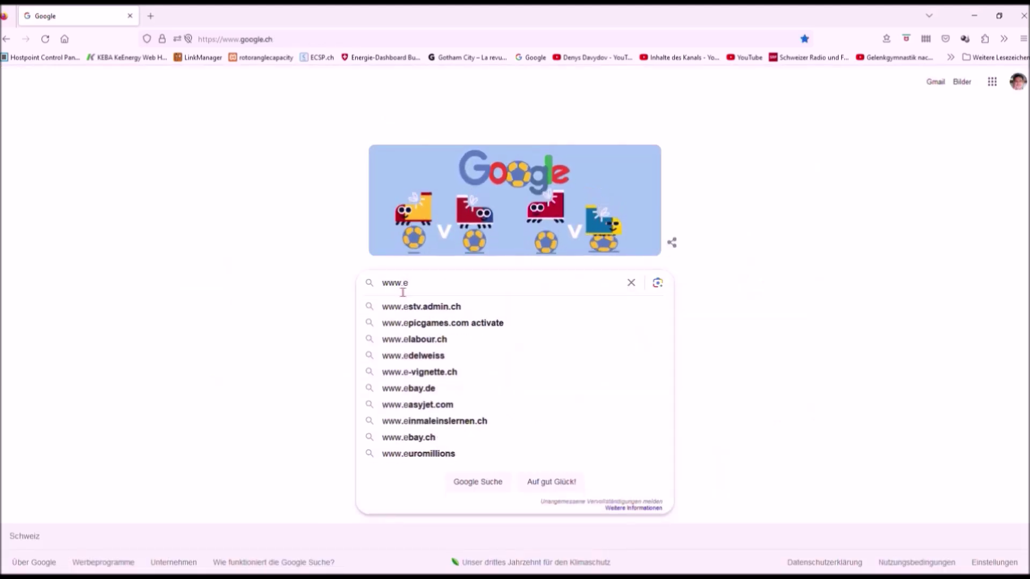
type("csp.ch")
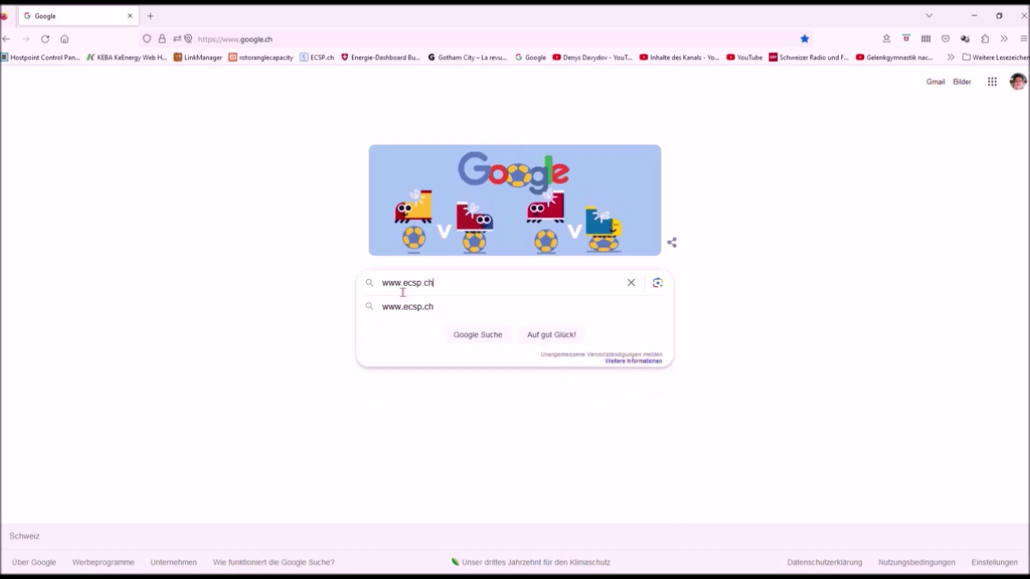
key("Return")
left_click(184, 245)
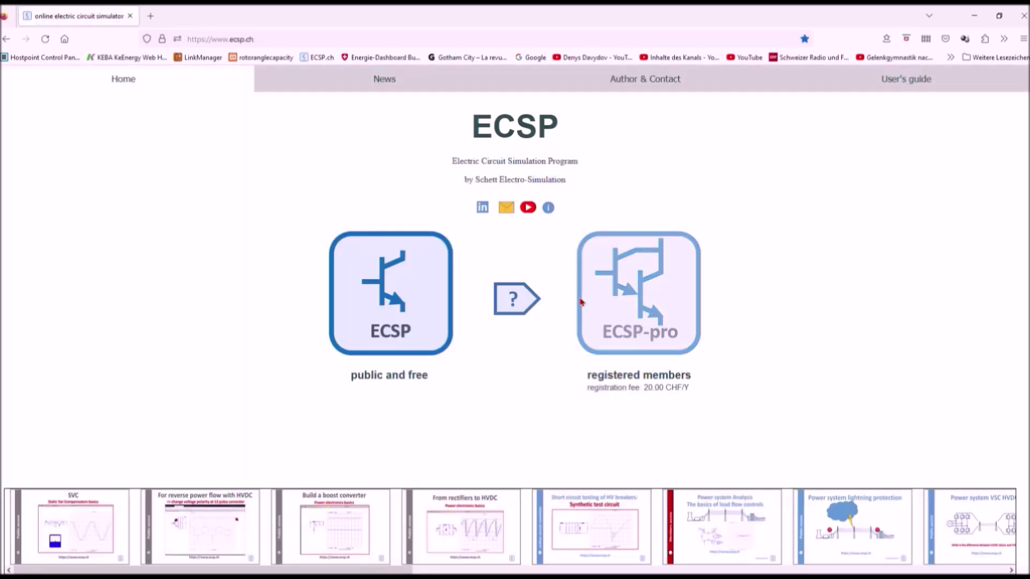
left_click(614, 309)
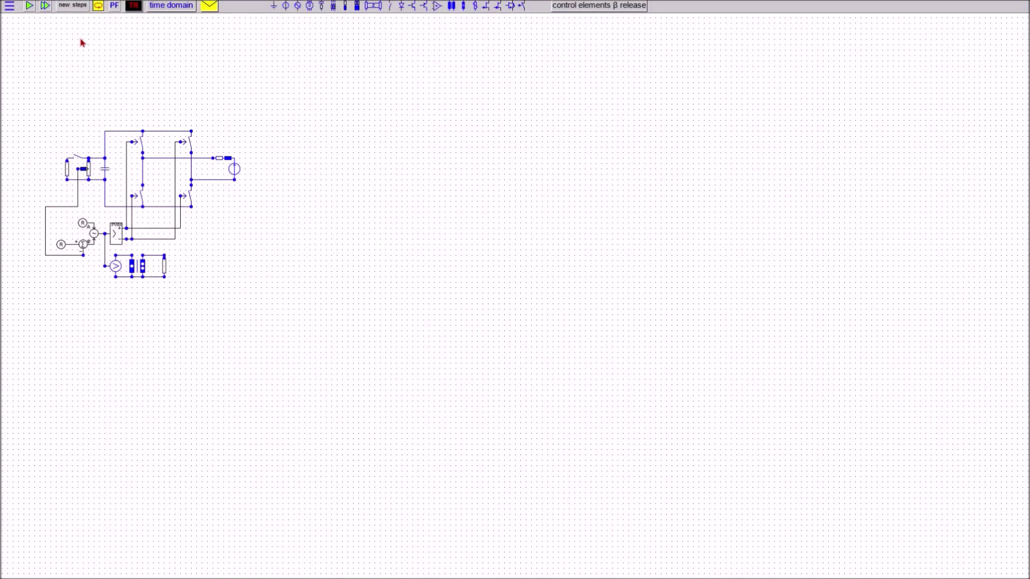
- Run the converter's time-domain simulation and open the AC source's phase and voltage controls
left_click(72, 5)
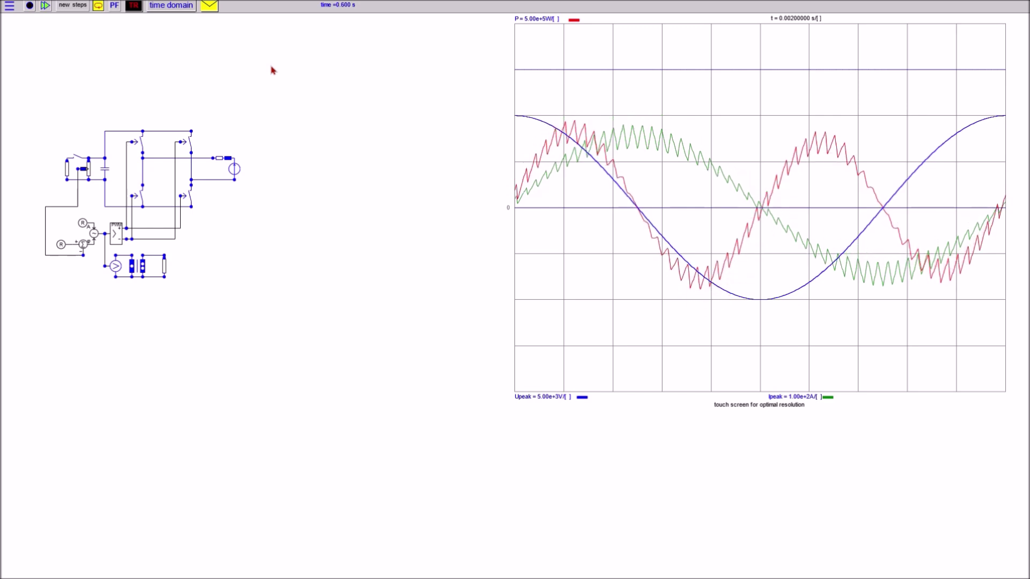
left_click(233, 171)
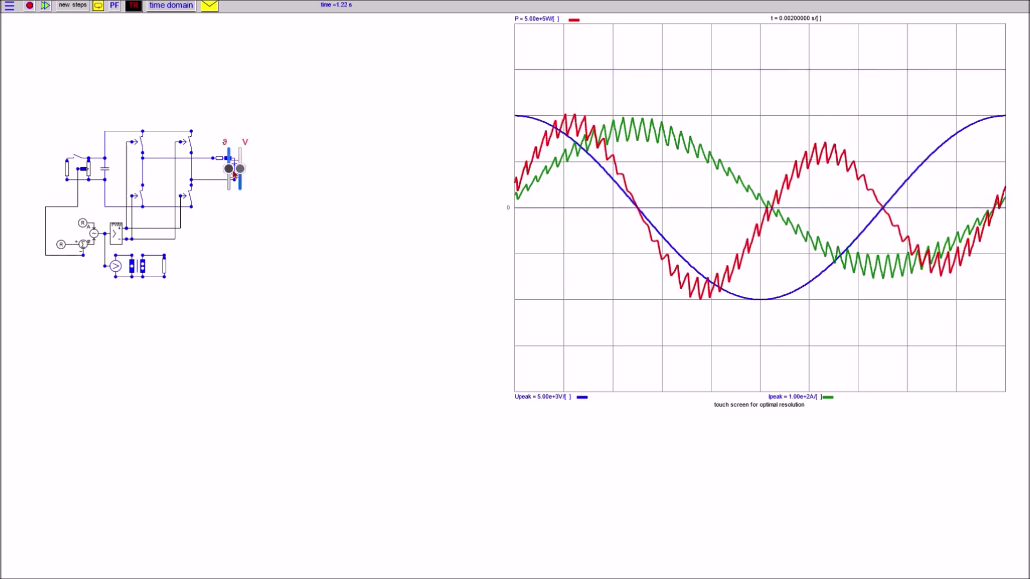
left_click(307, 153)
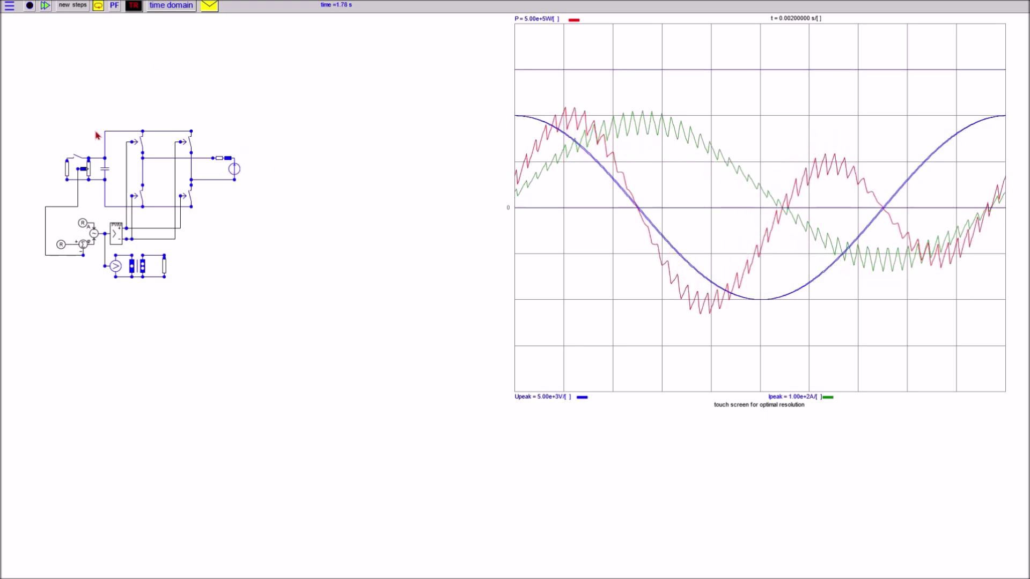
- Select the DC capacitor and read its voltage on the plotted curve
left_click(107, 172)
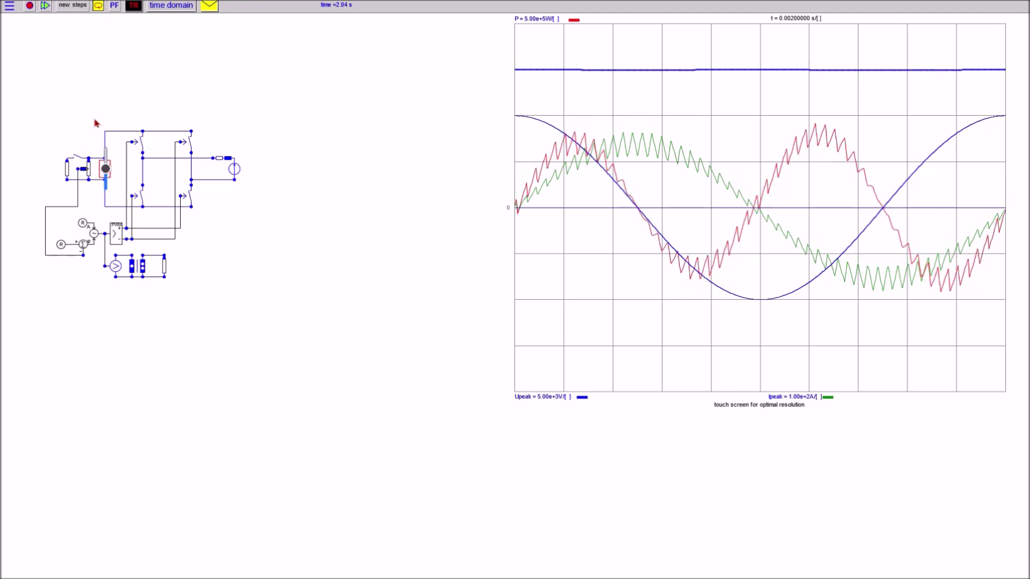
left_click(579, 70)
left_click(726, 73)
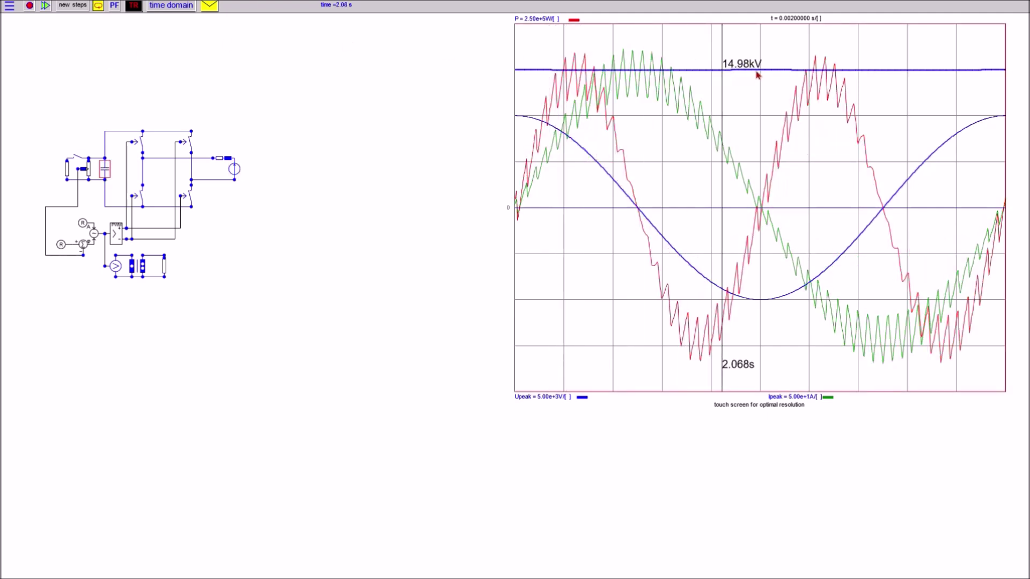
- Close the DC-side load switch in the running simulation and select the resistor beside the transformer
left_click(346, 106)
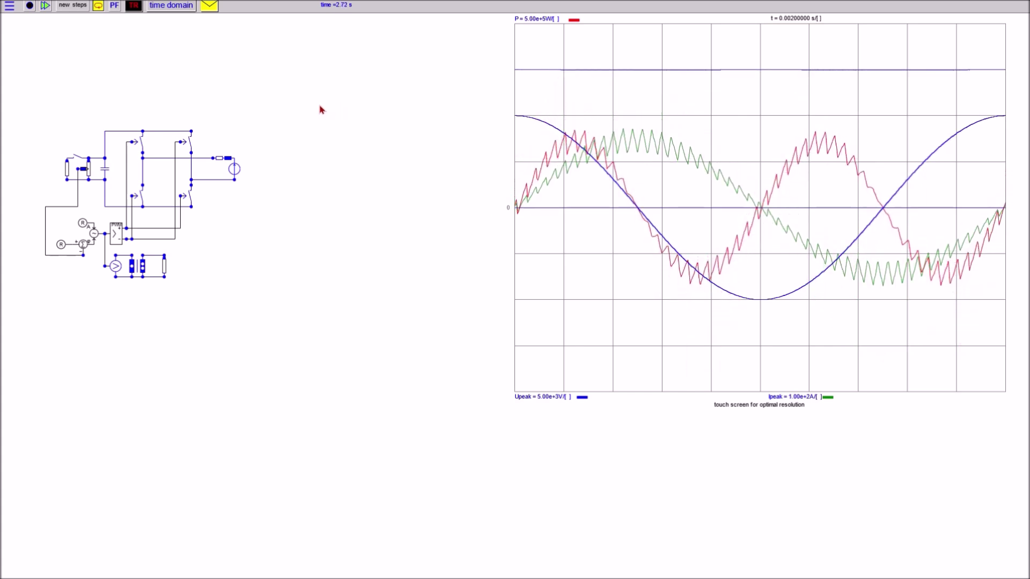
left_click(82, 160)
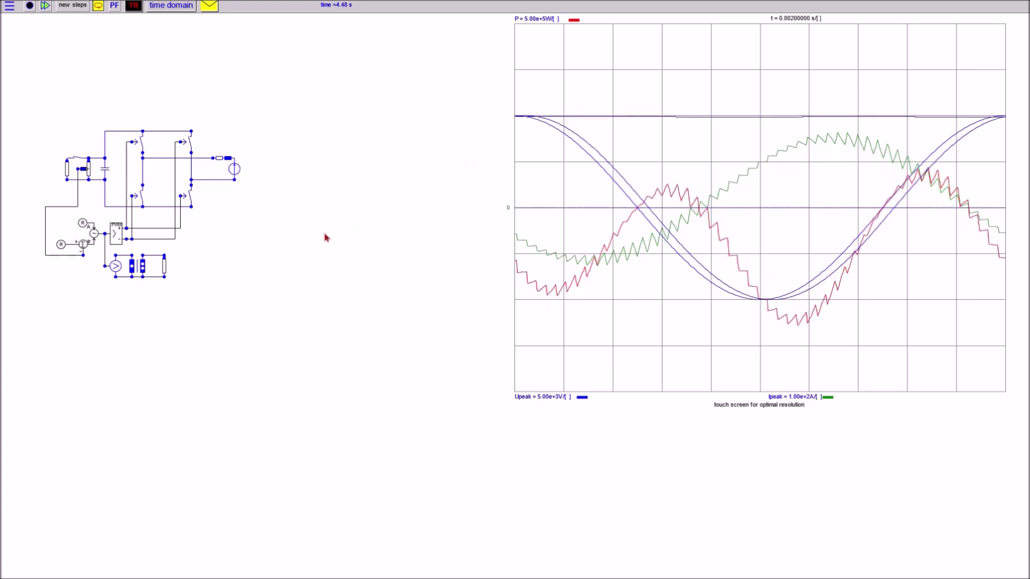
left_click(164, 265)
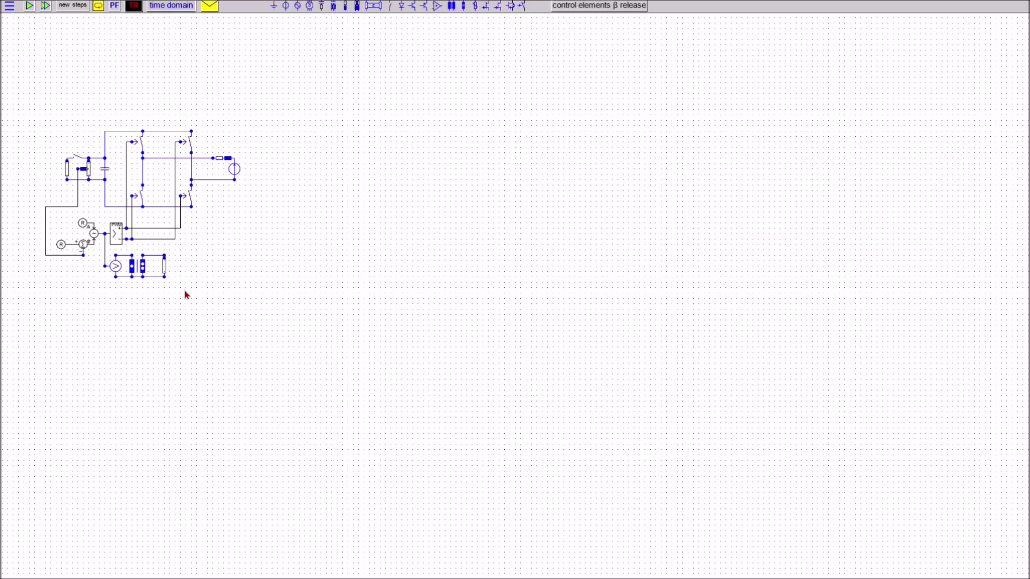
- Group the voltage controlled source, transformer and resistor, move them well below the converter, and delete the old connection to the PWM block
left_click_drag(185, 290, 90, 249)
left_click(127, 265)
left_click_drag(154, 282, 224, 373)
left_click(105, 251)
key("Delete")
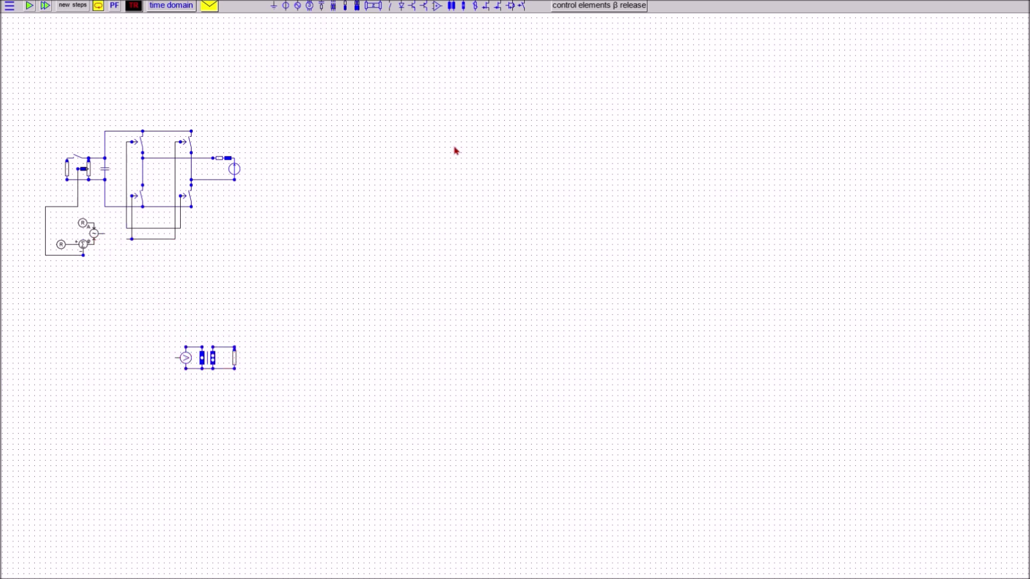
- Place a tolerance band source as the switch controller and move the multiplier below the summing element
left_click(563, 8)
left_click_drag(562, 67, 185, 232)
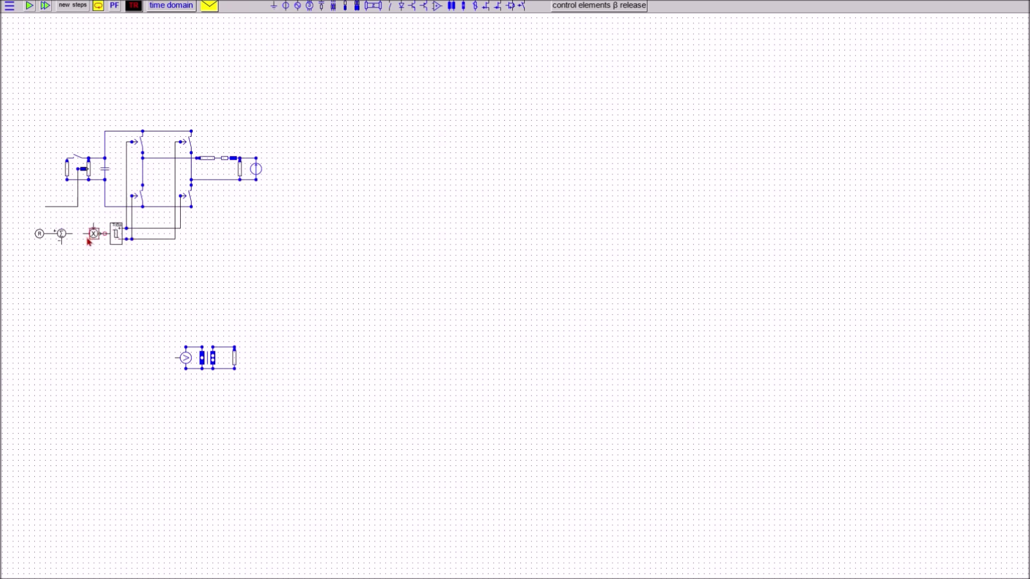
left_click_drag(87, 238, 61, 272)
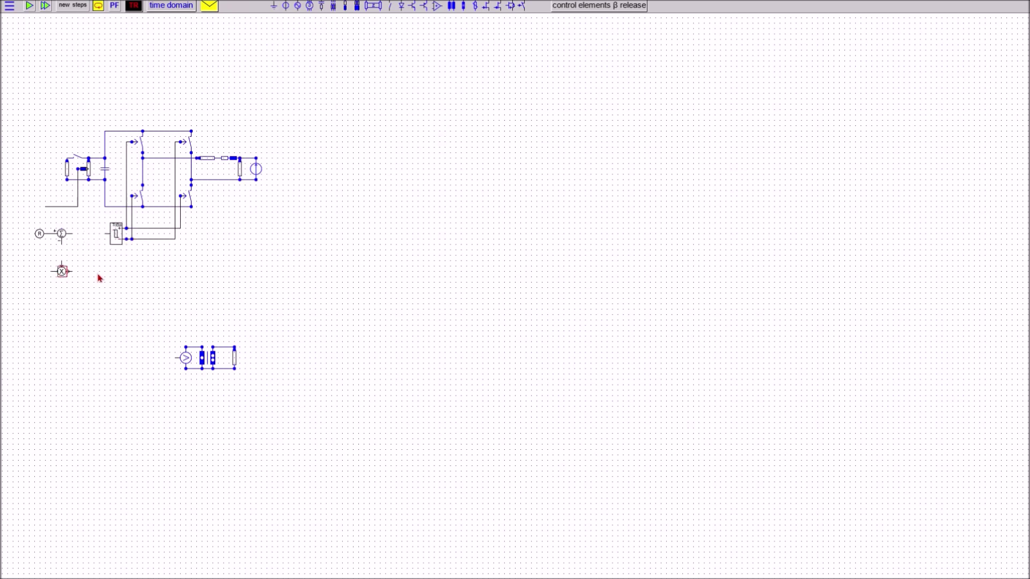
- Add a second summing element directly in front of the tolerance band source
left_click(555, 7)
left_click(562, 112)
left_click(391, 130)
left_click_drag(391, 135, 93, 236)
- Line up the reference and first summing element with the multiplier, and check the reference's peak and frequency settings
mouse_move(41, 239)
left_mouse_down()
mouse_move(28, 241)
mouse_move(49, 237)
mouse_move(40, 252)
mouse_move(69, 239)
mouse_move(51, 235)
left_mouse_up()
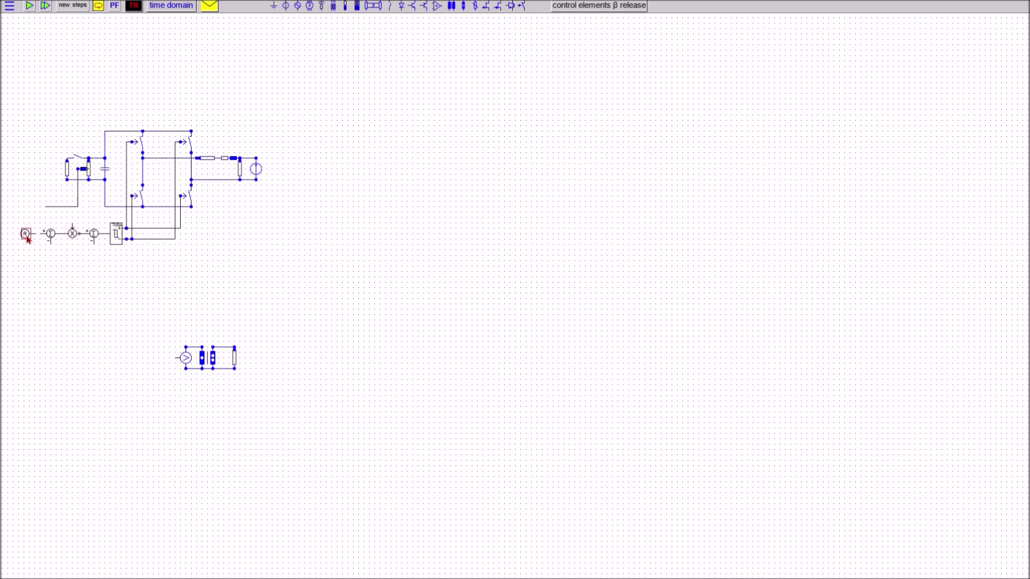
left_click_drag(28, 236, 29, 237)
double_click(29, 237)
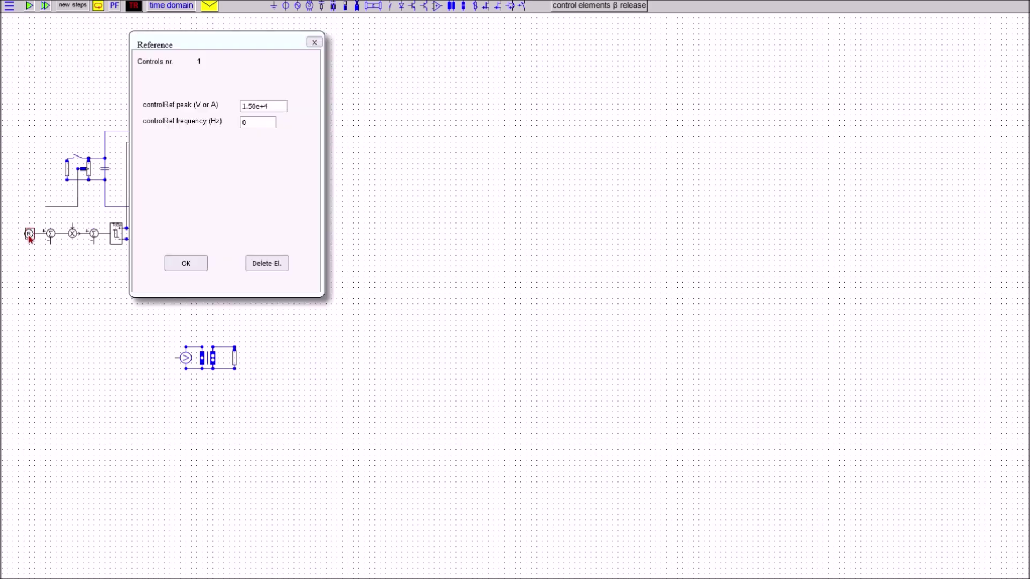
left_click(179, 262)
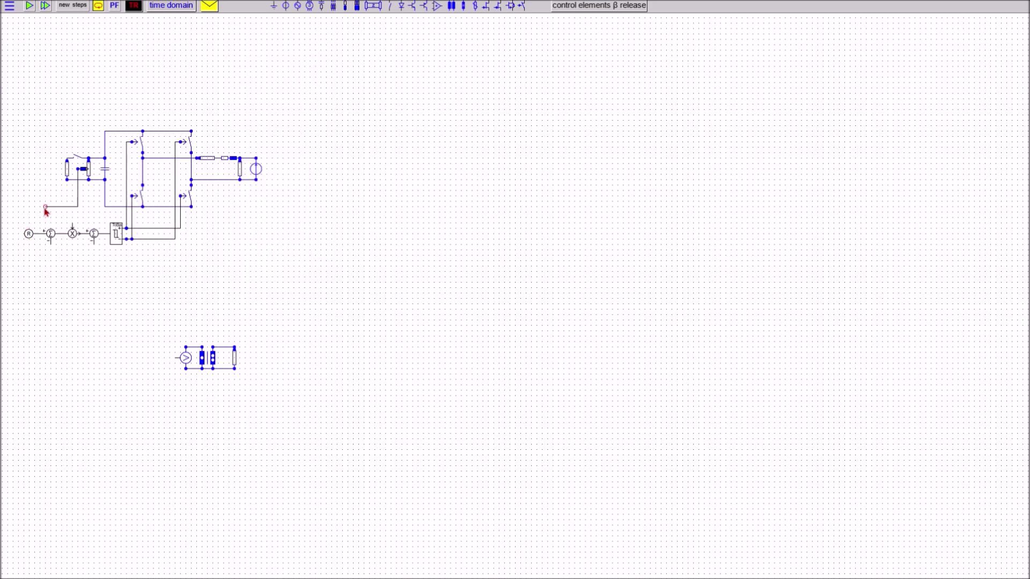
- Wire the DC voltage sensor to the first summing element and a new sensor on the grid-side shunt resistor to the multiplier
left_click_drag(24, 247, 231, 223)
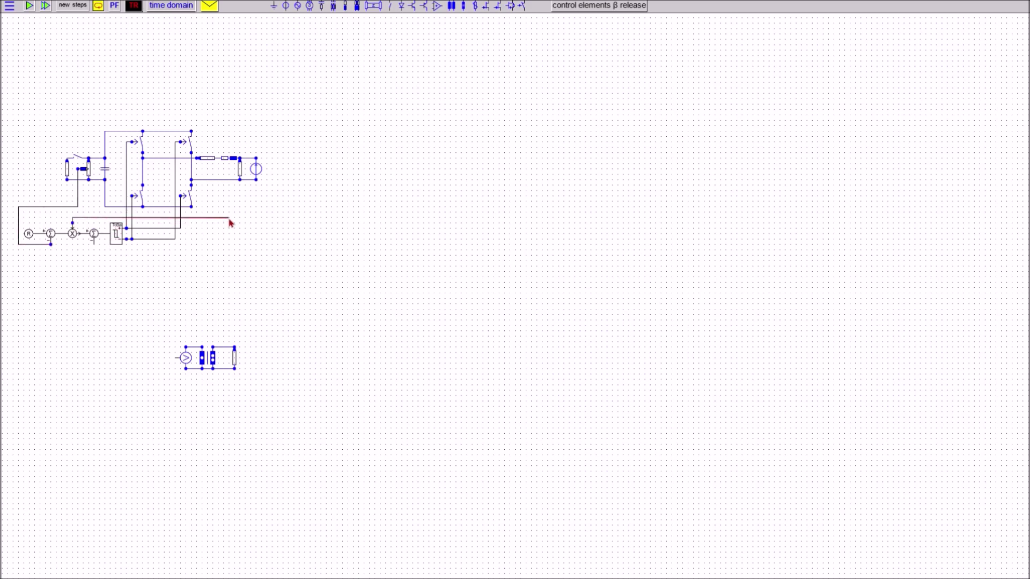
left_click(556, 8)
left_click_drag(562, 23, 234, 172)
left_click(230, 218)
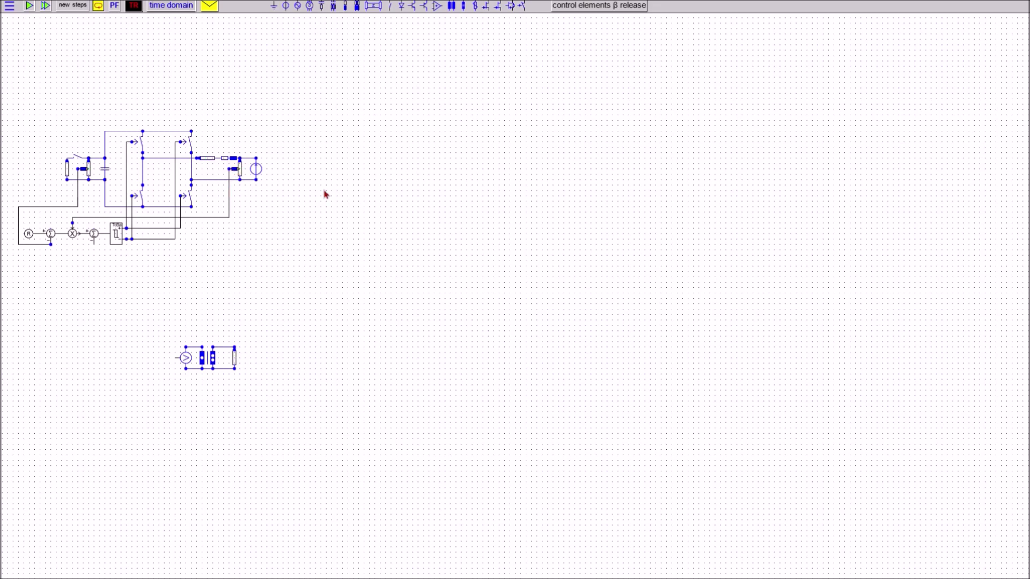
- Set the measurement ratio of the grid-side voltage sensor to -10000
double_click(239, 173)
type("10000")
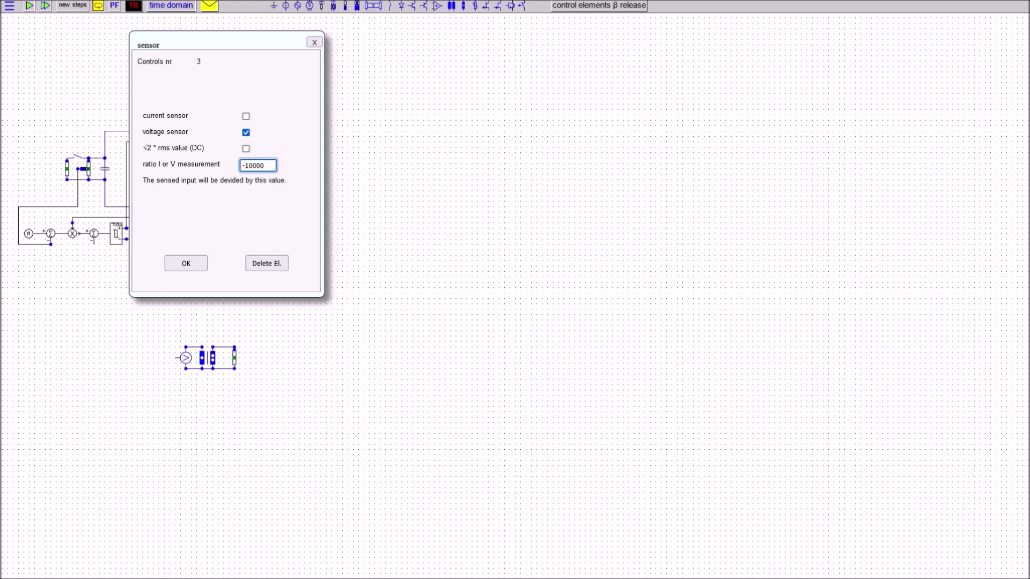
left_click(197, 260)
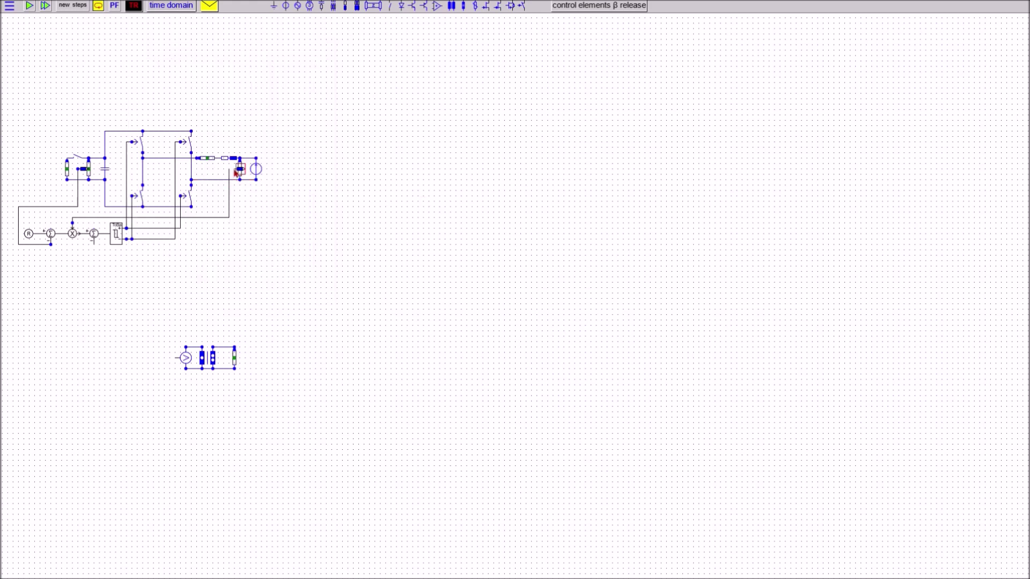
- Place a sensor on the series resistor at the converter's AC output and configure it as a current sensor with ratio 1
left_click(554, 10)
left_click(560, 21)
left_click(220, 183)
left_click(208, 163)
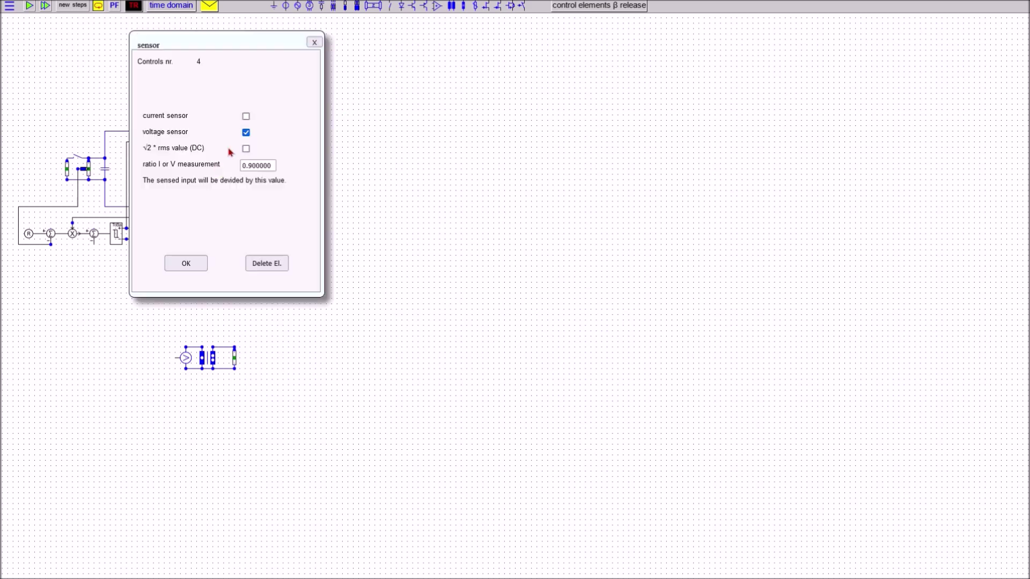
double_click(251, 170)
type("1")
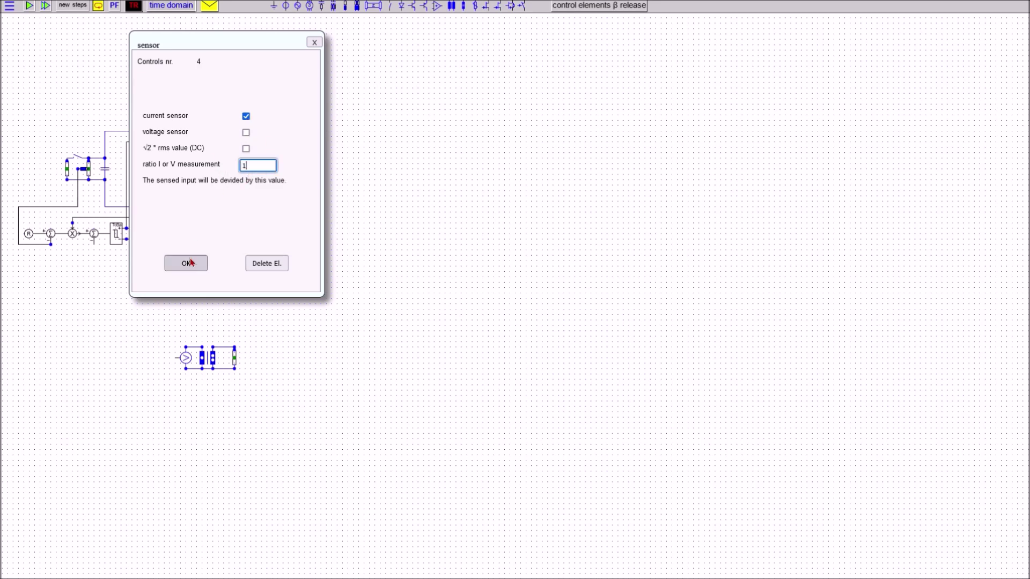
left_click(186, 266)
- Wire the current sensor's output to the negative input of the second summing element
left_click(207, 170)
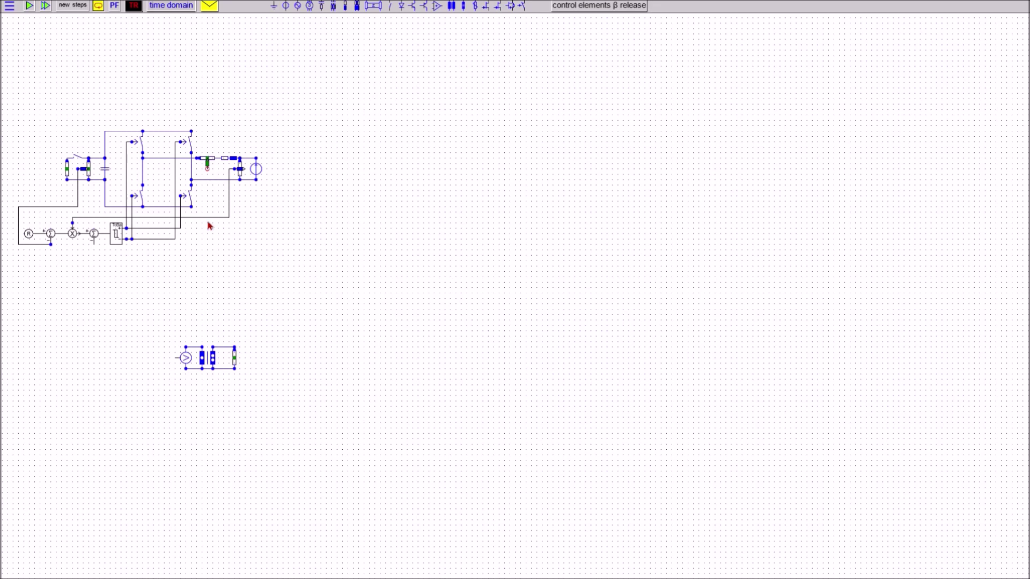
left_click(207, 252)
left_click(92, 250)
- Set the tolerance band source's band to 5
left_click(116, 237)
left_click_drag(279, 115, 243, 116)
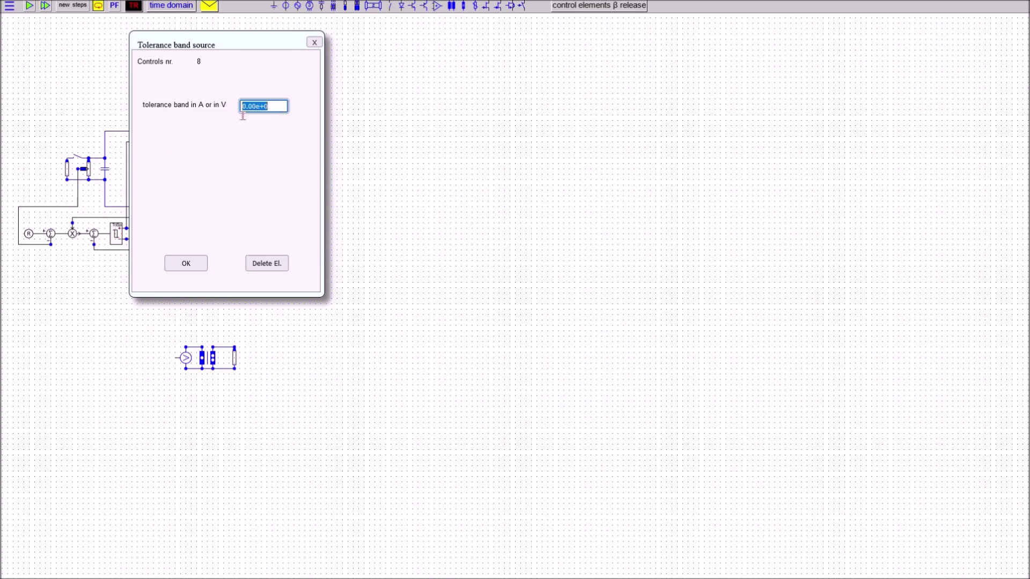
type("5")
left_click(202, 266)
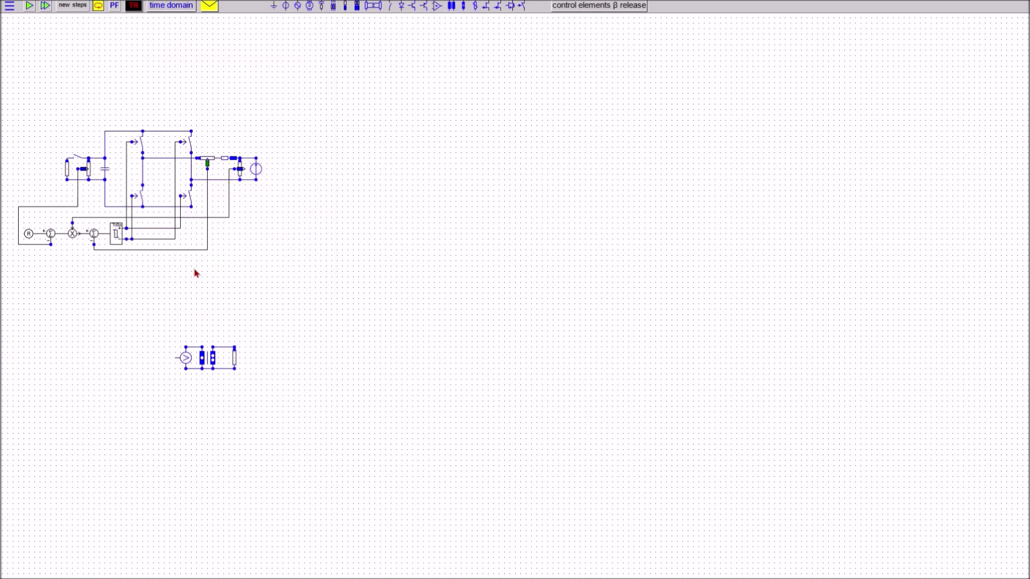
- Group the voltage controlled source, transformer and resistor and move them up to connect at the tolerance band source's input
left_click_drag(161, 315, 249, 394)
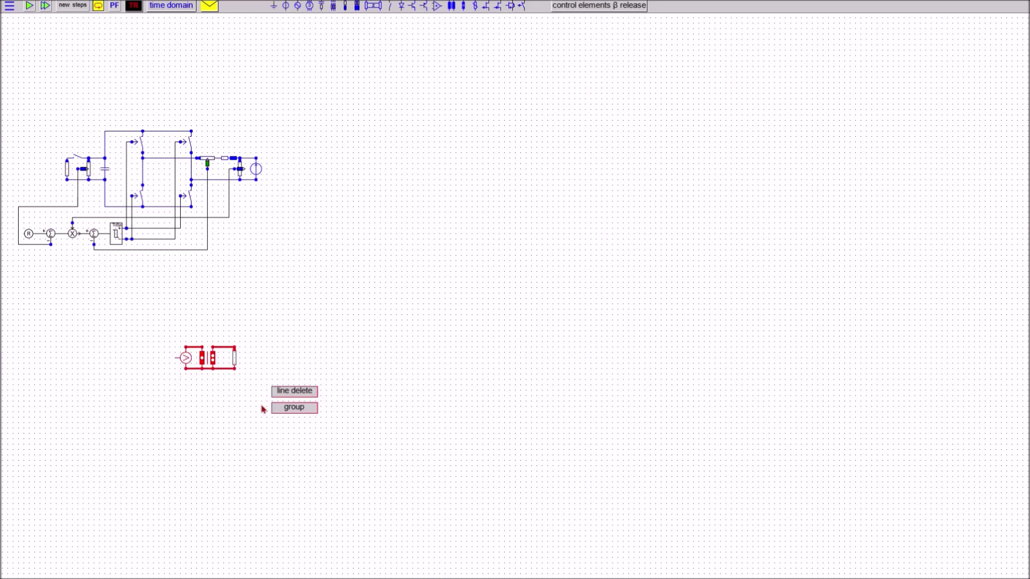
left_click(299, 414)
left_click_drag(215, 357, 138, 276)
left_click(138, 333)
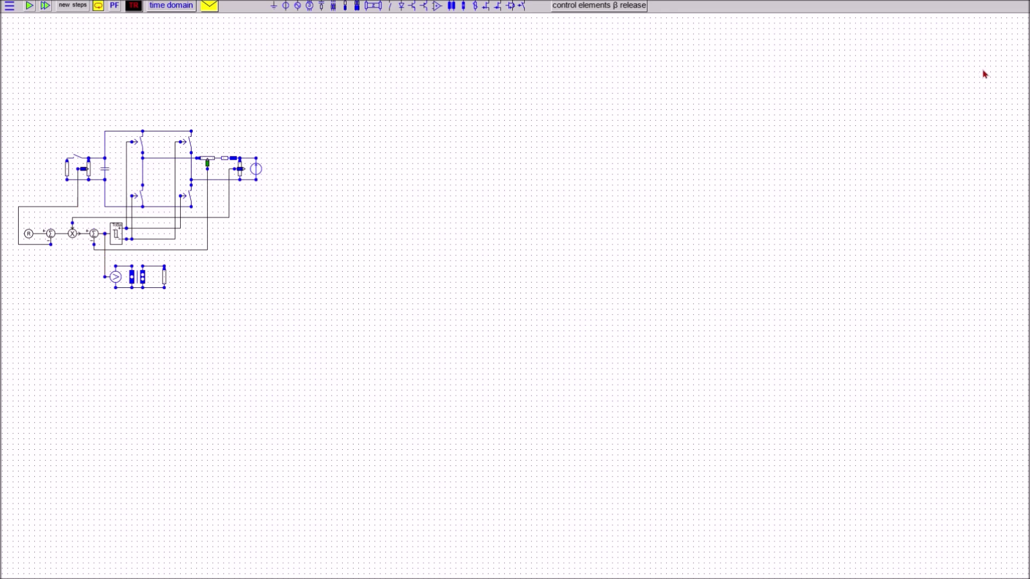
- Run the simulation and repeatedly close and open the DC load switch, leaving it closed
left_click(73, 7)
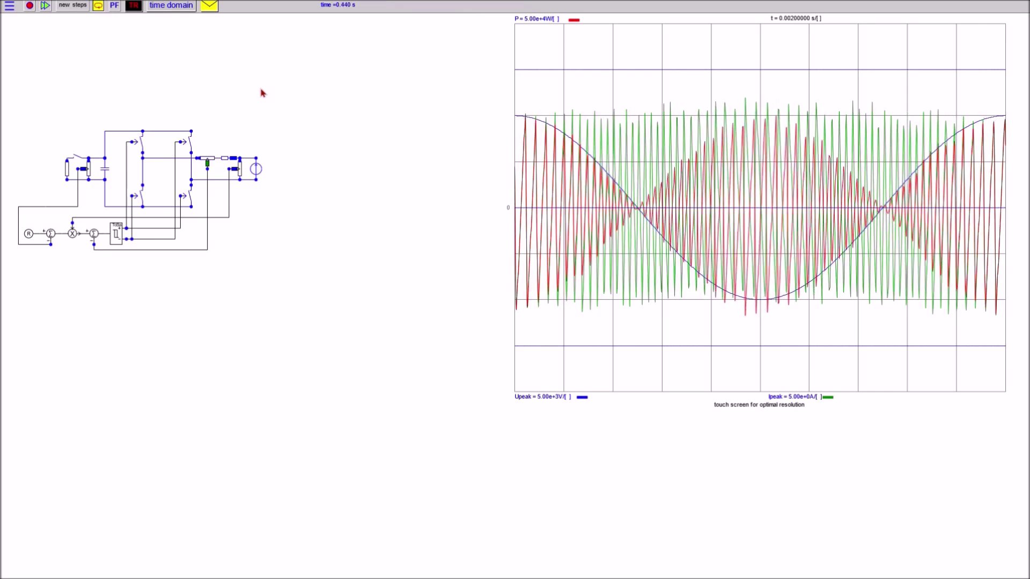
left_click(83, 160)
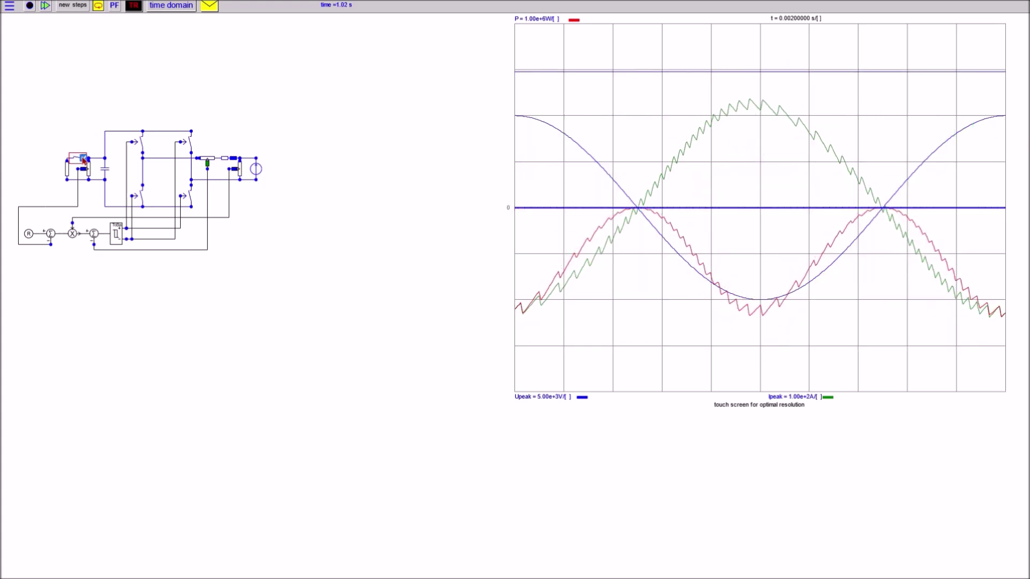
left_click(84, 159)
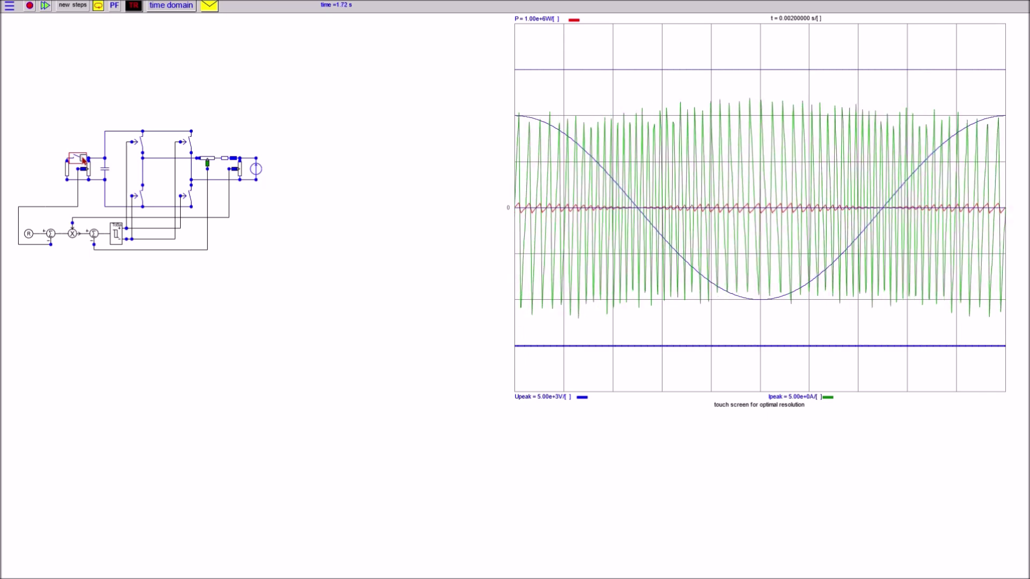
left_click(85, 160)
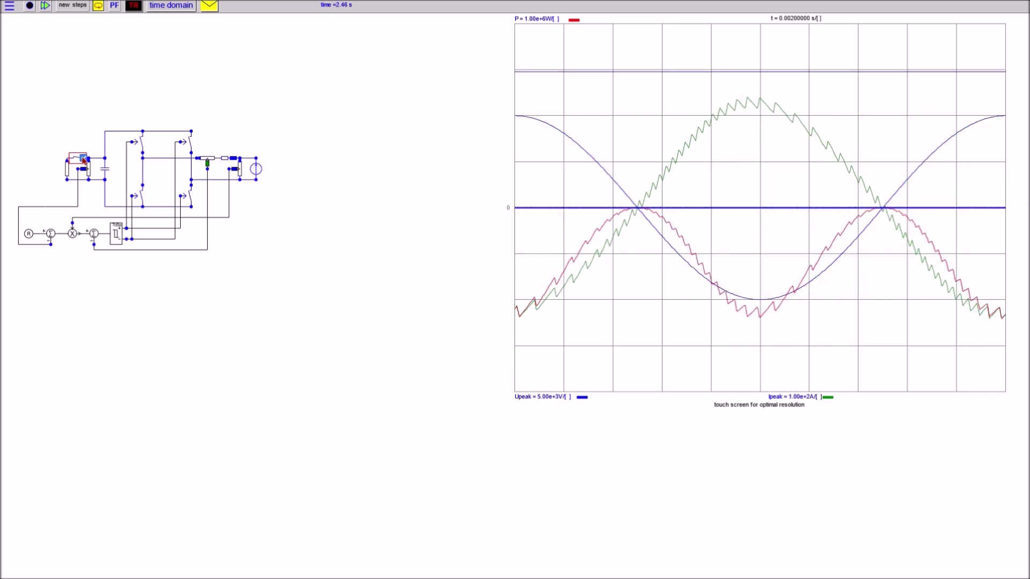
left_click(84, 160)
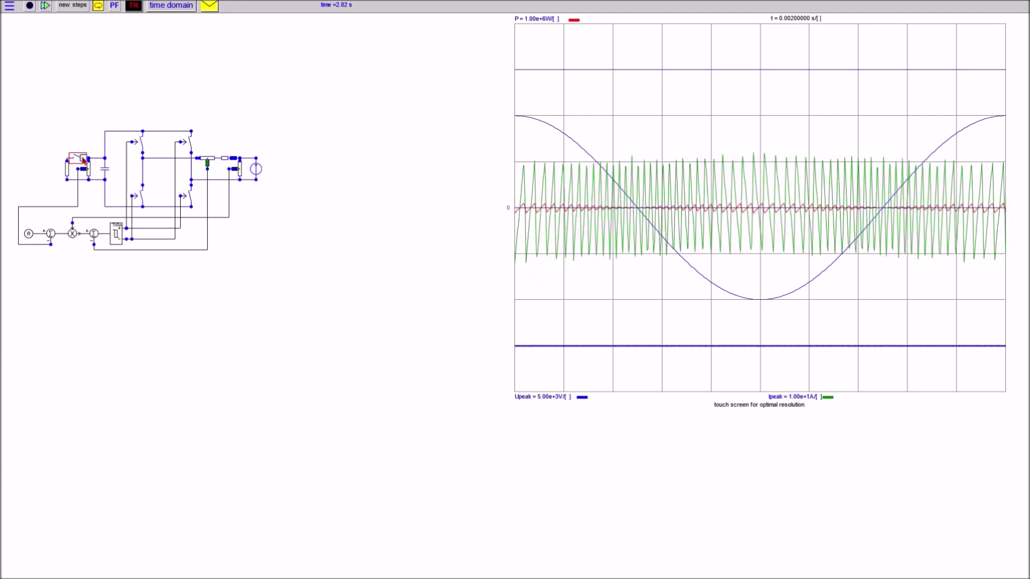
left_click(82, 160)
- Adjust the DC load's resistance in the running simulation, and bring up the circuit with two converters sharing a DC link
mouse_move(68, 168)
left_click_drag(69, 170, 69, 174)
left_click(968, 71)
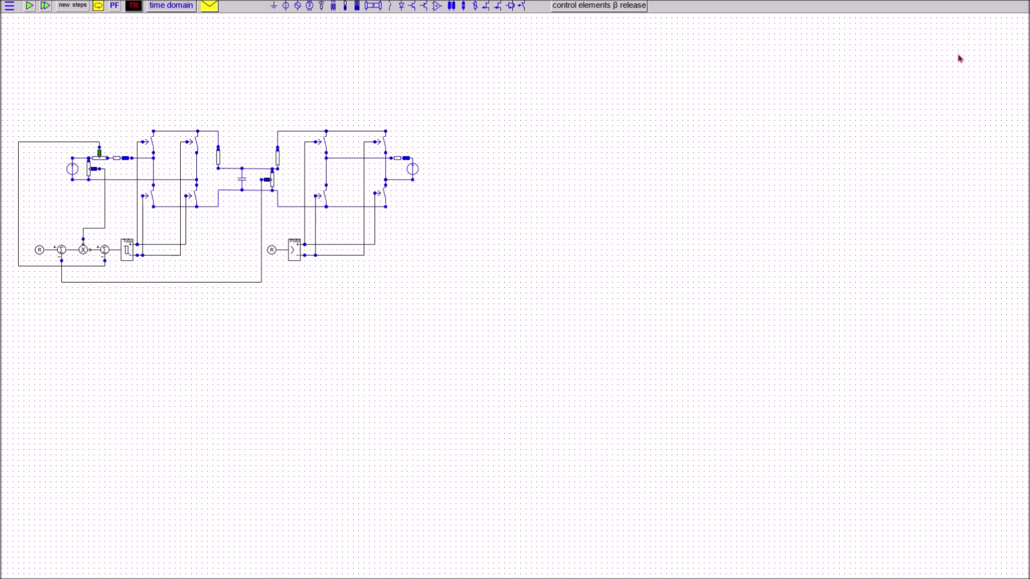
- Run the continuous simulation with 0.02 s and 5000 steps, and highlight the voltage, current and power curves of each AC source
left_click(72, 6)
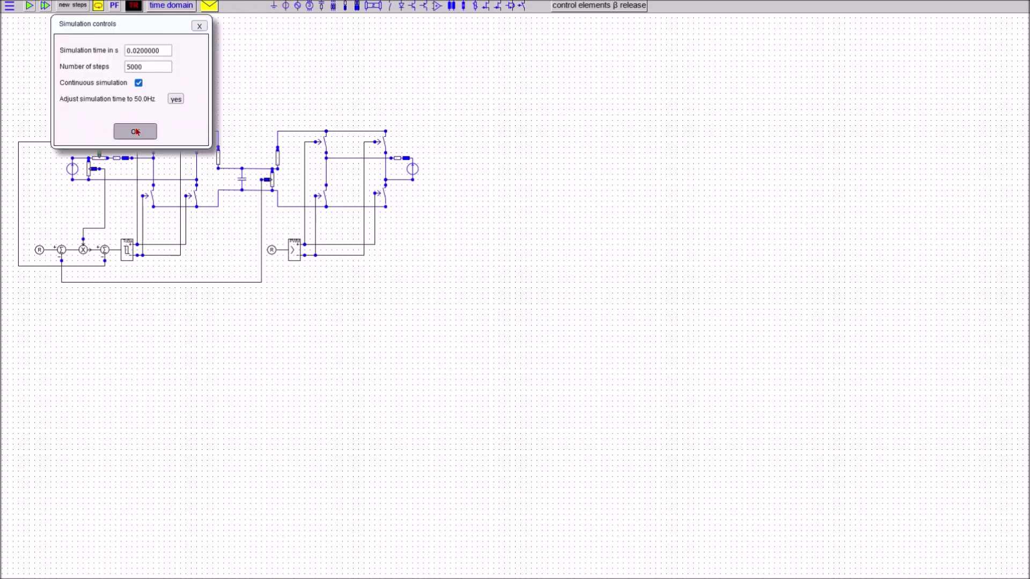
left_click(134, 131)
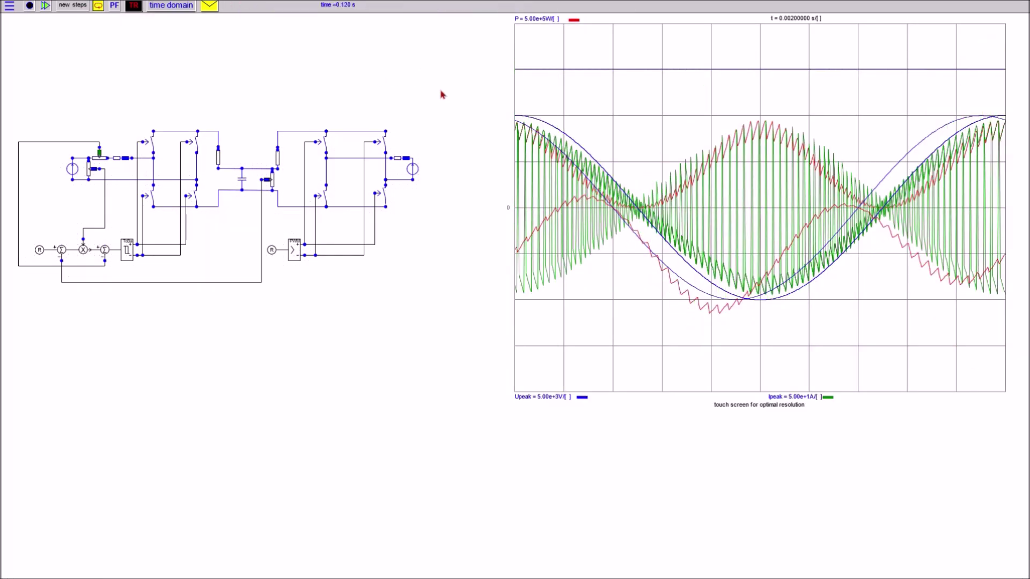
left_click(412, 170)
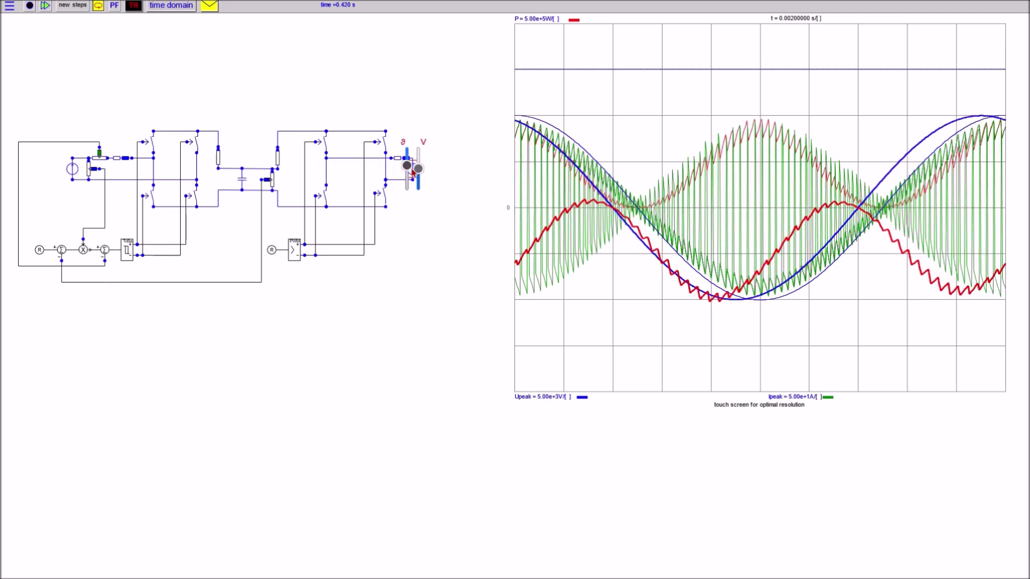
left_click(76, 172)
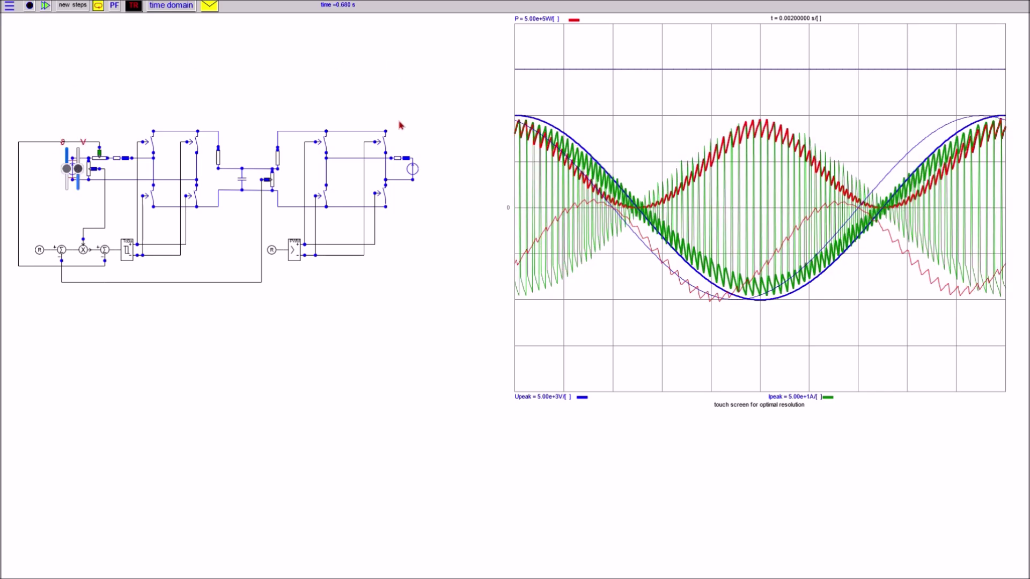
left_click(411, 169)
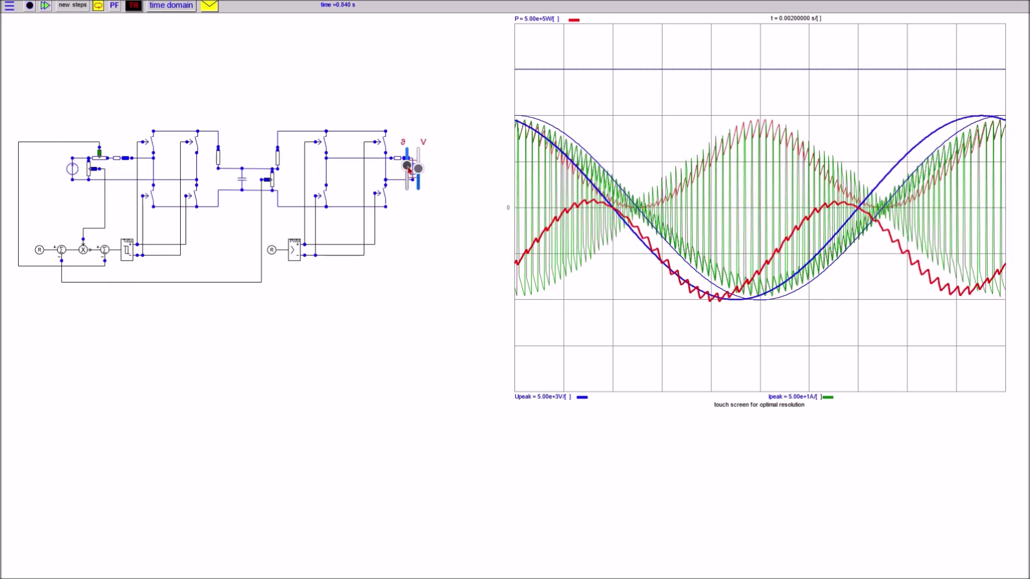
- Vary the phase angle of the AC source at the PWM-controlled converter back and forth in the running simulation, ending at -15.0
left_click_drag(407, 170, 407, 171)
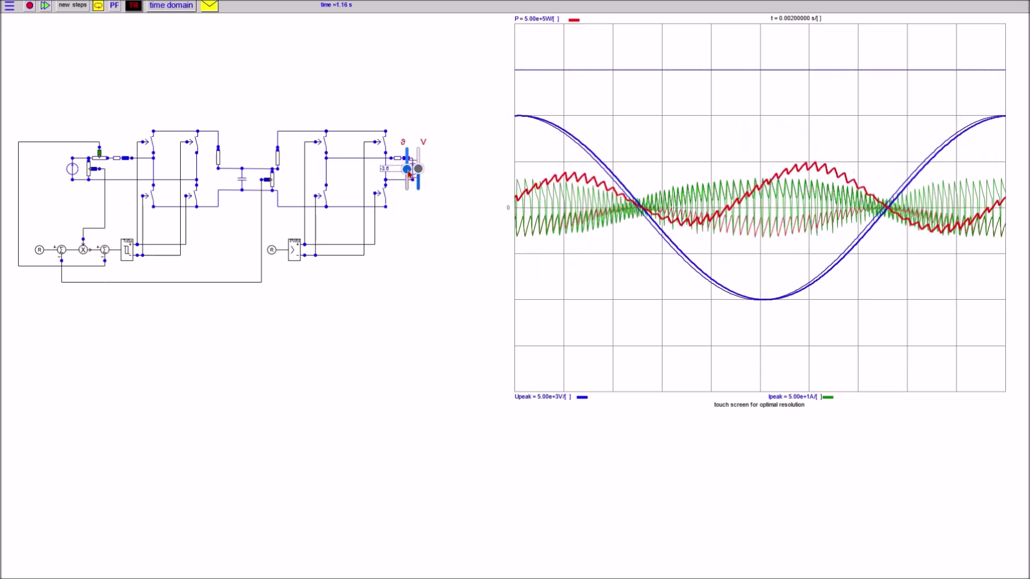
left_click_drag(407, 171, 408, 174)
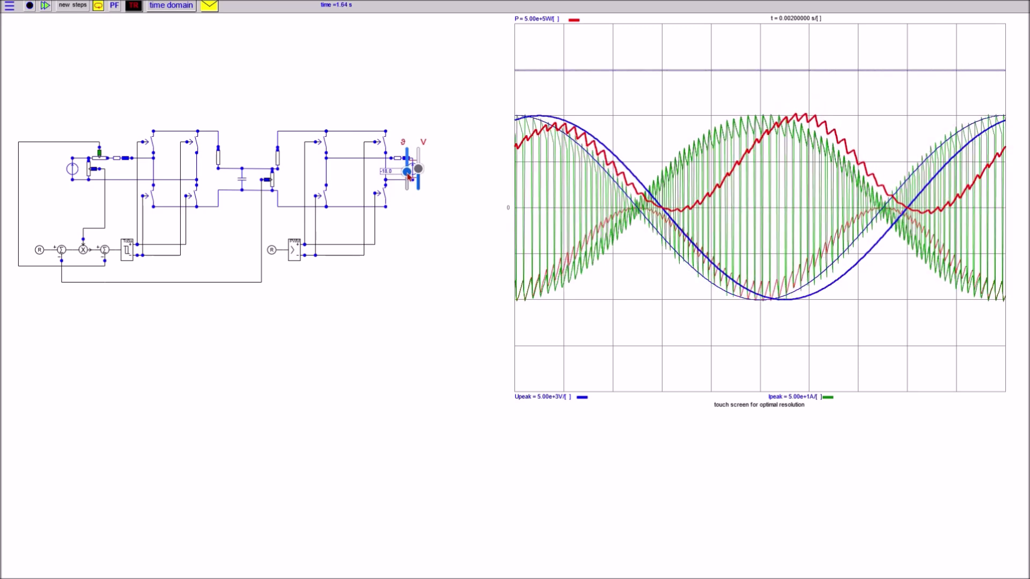
left_click_drag(408, 174, 408, 167)
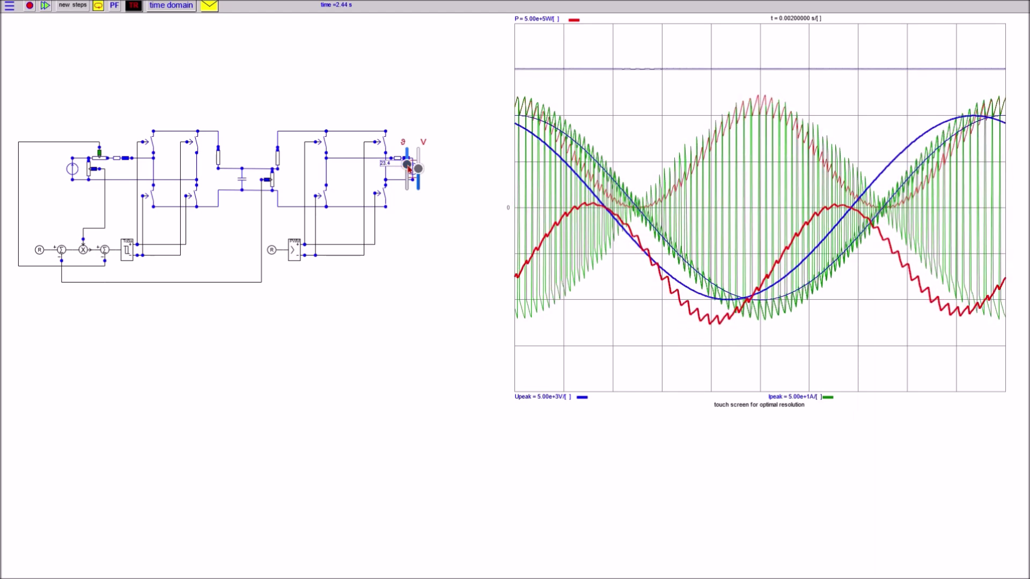
left_click_drag(409, 169, 410, 174)
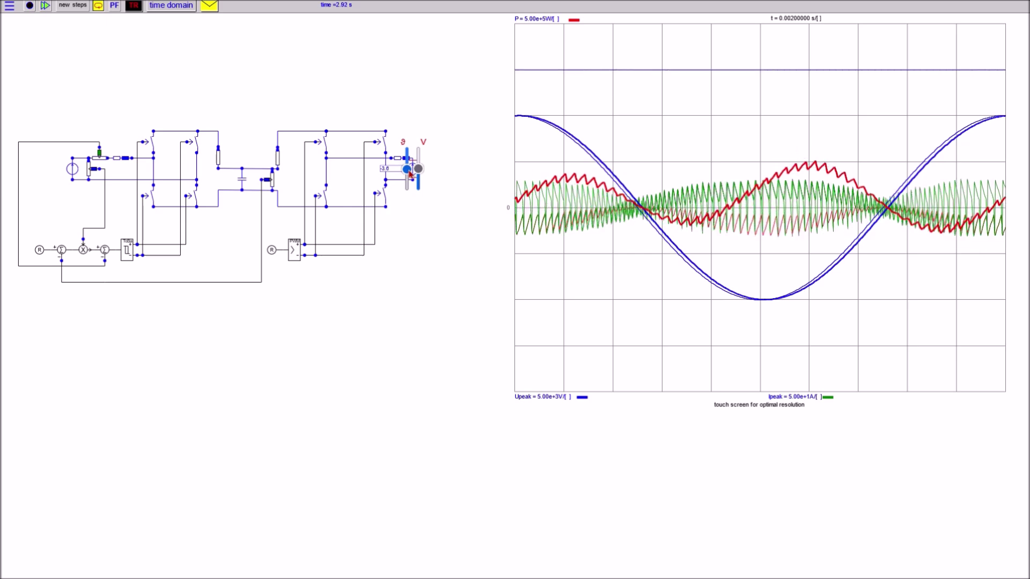
left_click_drag(410, 174, 410, 177)
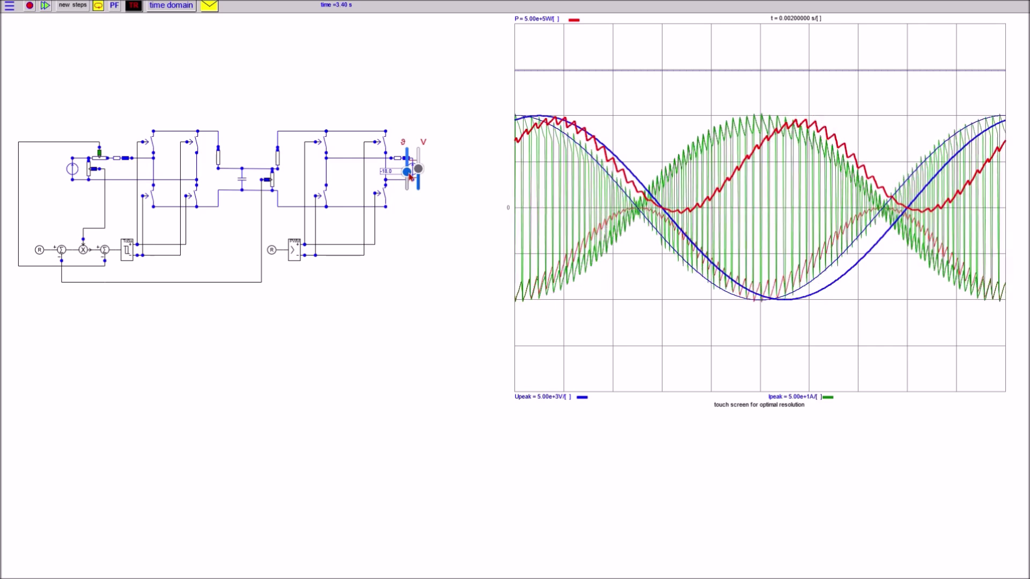
left_click(456, 280)
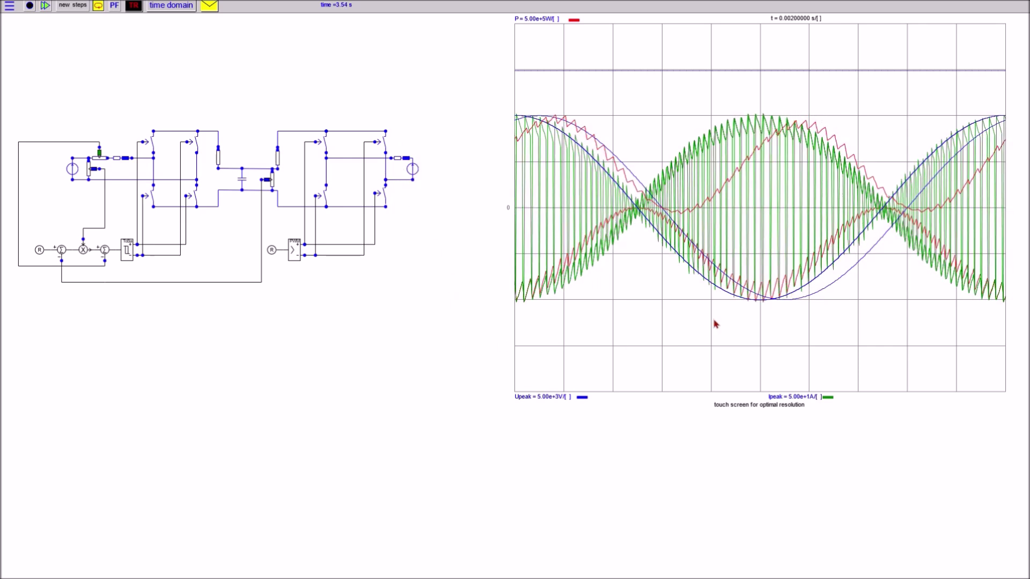
mouse_move(736, 297)
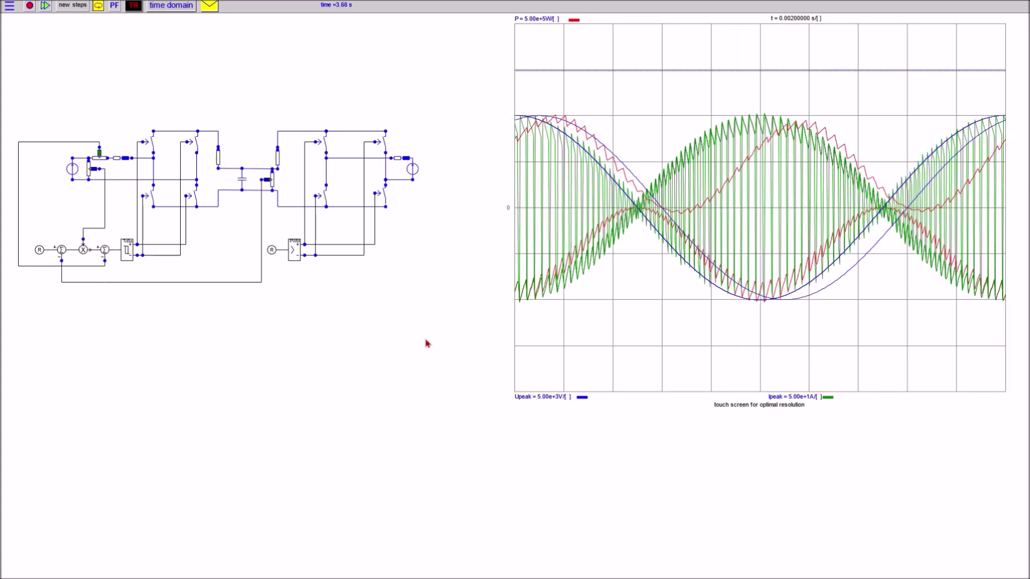
- Set the phase angle of the source at the PWM-controlled converter to 15.0 and read the DC link capacitor's voltage along its curve
mouse_move(411, 172)
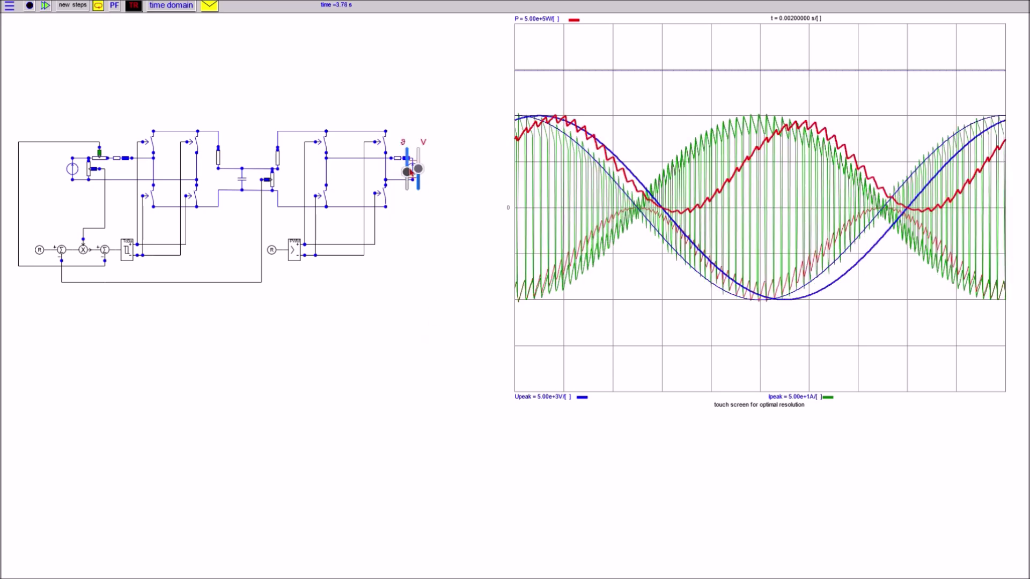
left_click_drag(406, 172, 408, 171)
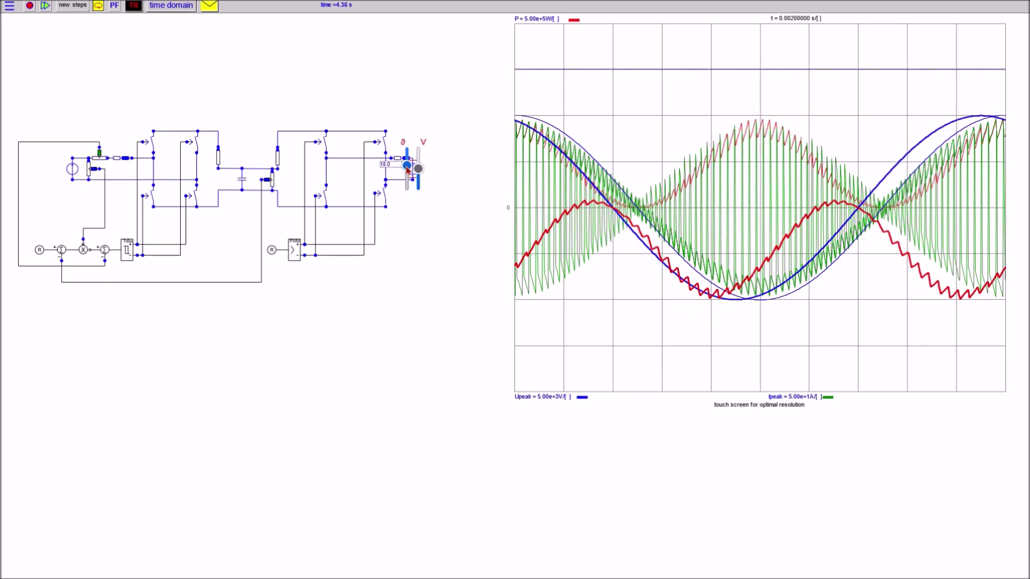
left_click(413, 275)
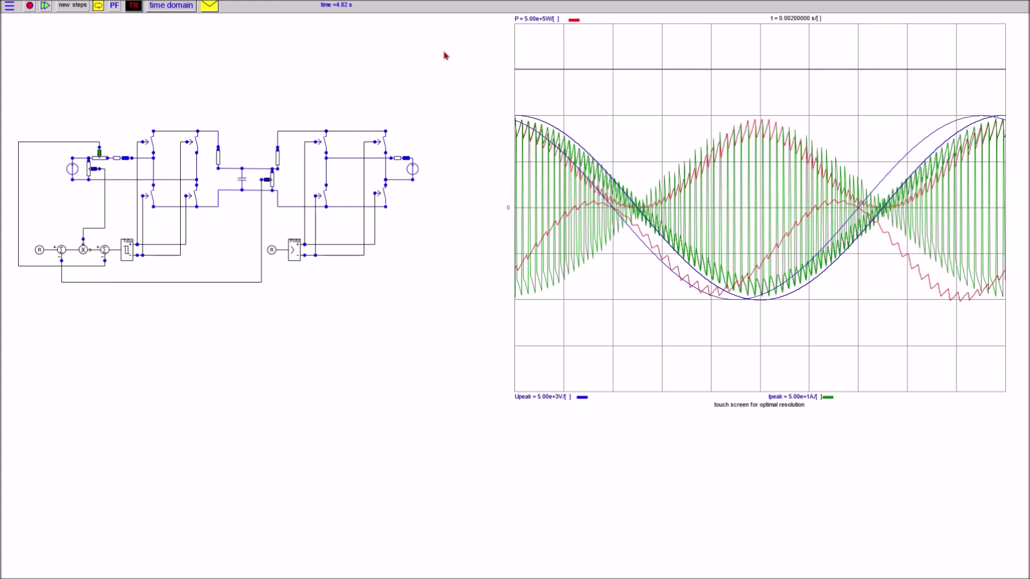
left_click(521, 74)
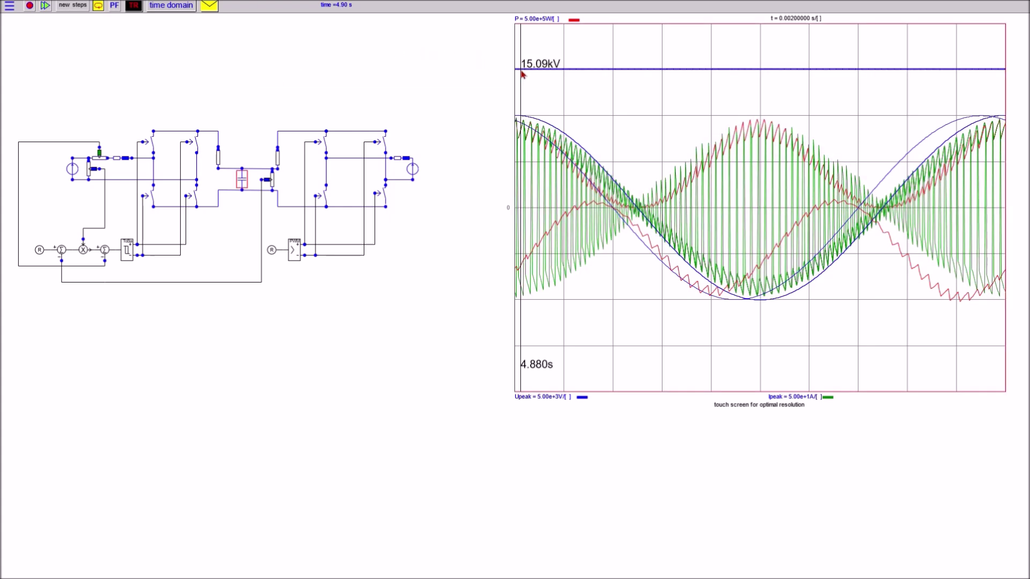
left_click_drag(521, 72, 990, 65)
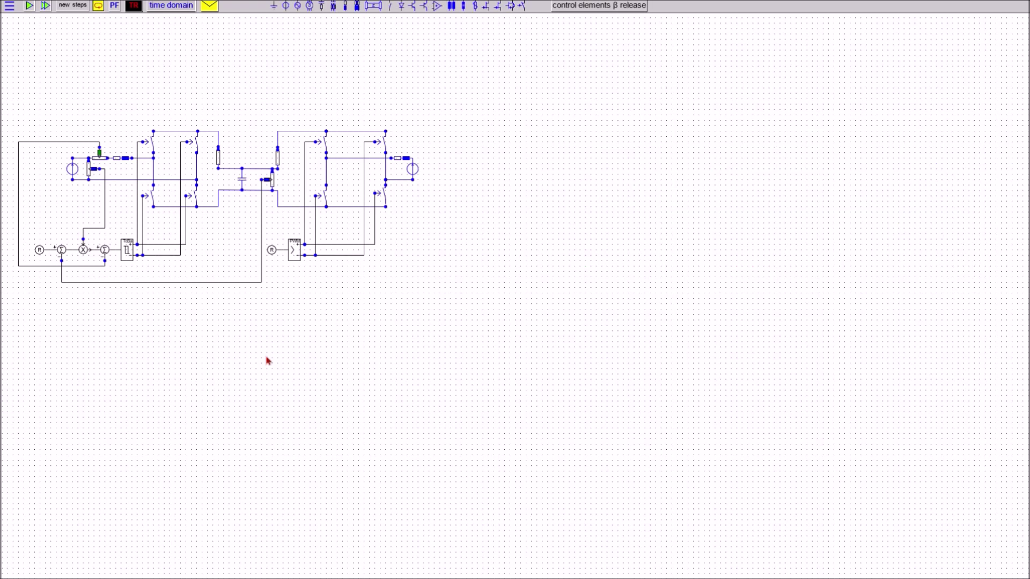
- Move the AC source of the tolerance band converter further out, rewire both its terminals, and delete the PWM block's reference source
key("Delete")
key("Delete")
mouse_move(72, 170)
left_mouse_down()
mouse_move(61, 169)
mouse_move(197, 180)
left_mouse_up()
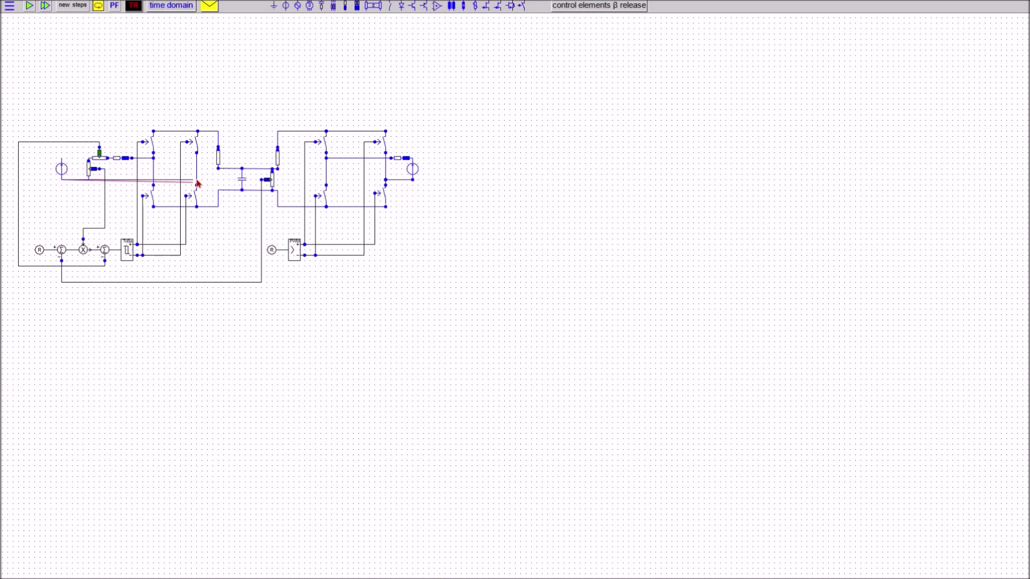
left_click_drag(62, 158, 88, 159)
left_click(272, 250)
key("Delete")
- Place a voltage sensor with ratio 10000 on the resistor beside the tolerance band converter's AC source and wire it to the PWM block's input
mouse_move(568, 7)
left_click_drag(562, 18, 77, 184)
double_click(82, 169)
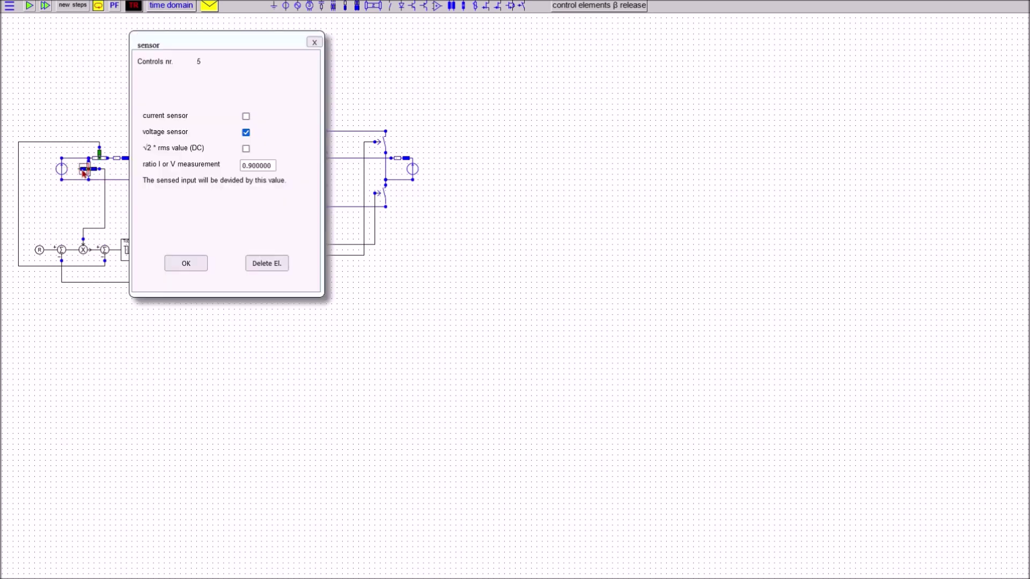
left_click_drag(276, 167, 229, 167)
type("10000")
left_click(198, 263)
mouse_move(78, 169)
left_mouse_down()
mouse_move(78, 219)
mouse_move(283, 220)
mouse_move(283, 249)
left_mouse_up()
left_click(283, 250)
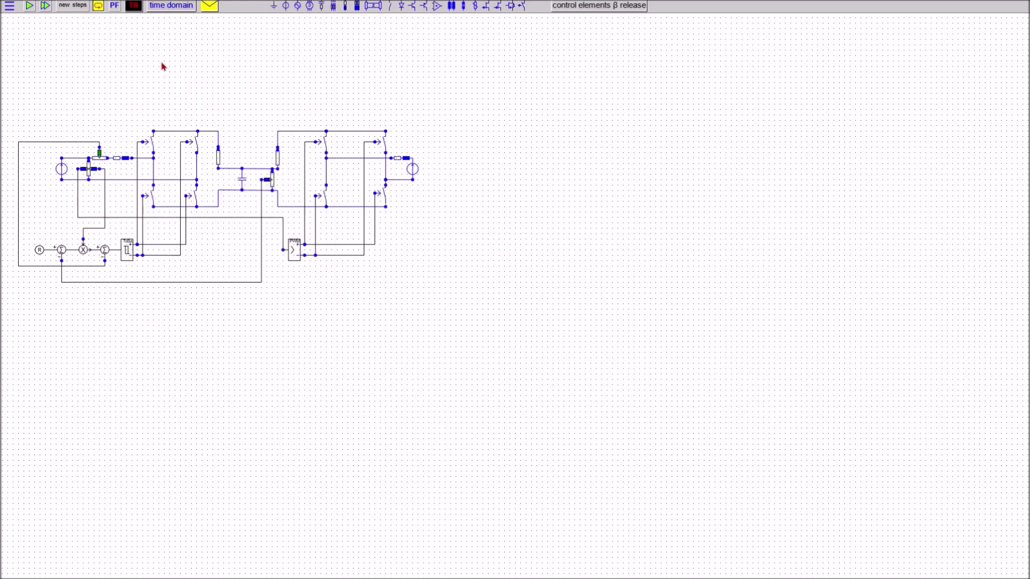
- Run the simulation and raise the phase angle of the tolerance band converter's AC source to 50.4
left_click(72, 6)
left_click(136, 146)
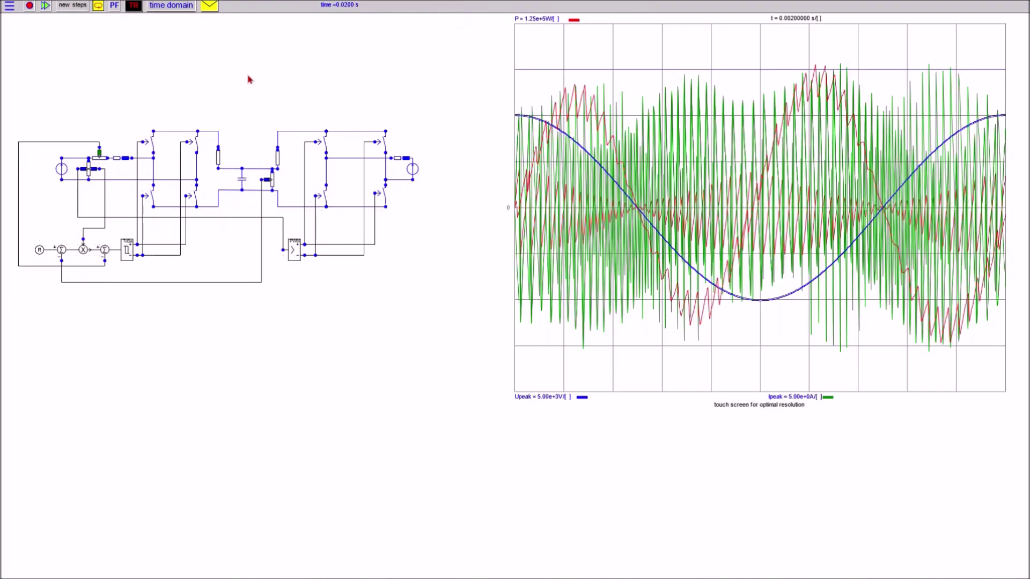
left_click(60, 170)
left_click_drag(58, 170, 59, 161)
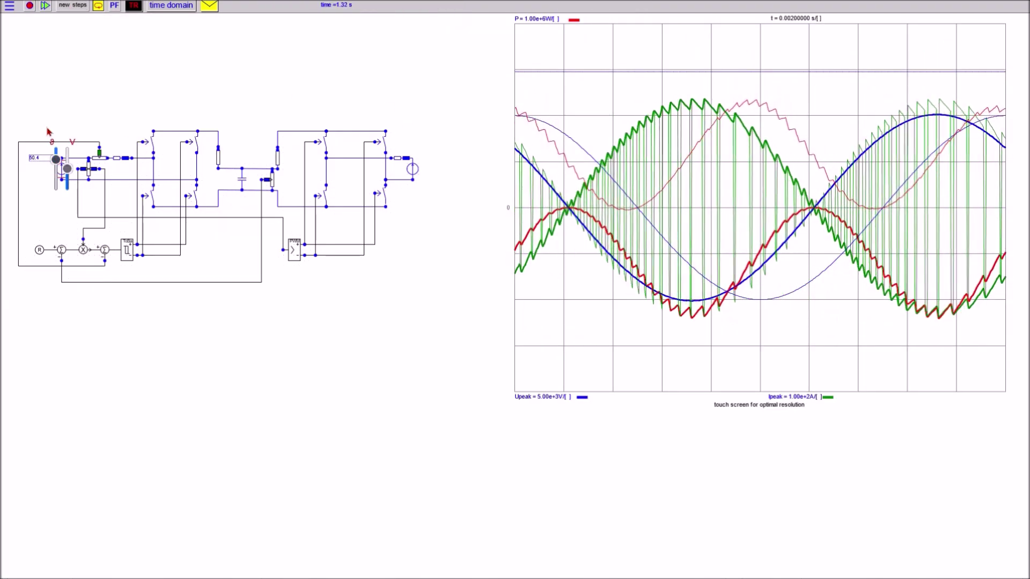
left_click(47, 132)
- Turn on the power flow display and vary the phase angles of both AC sources in the running simulation
left_click(114, 6)
left_click_drag(579, 97, 546, 117)
left_click(411, 169)
left_click_drag(407, 170, 408, 171)
left_click(59, 164)
left_click_drag(57, 163, 56, 182)
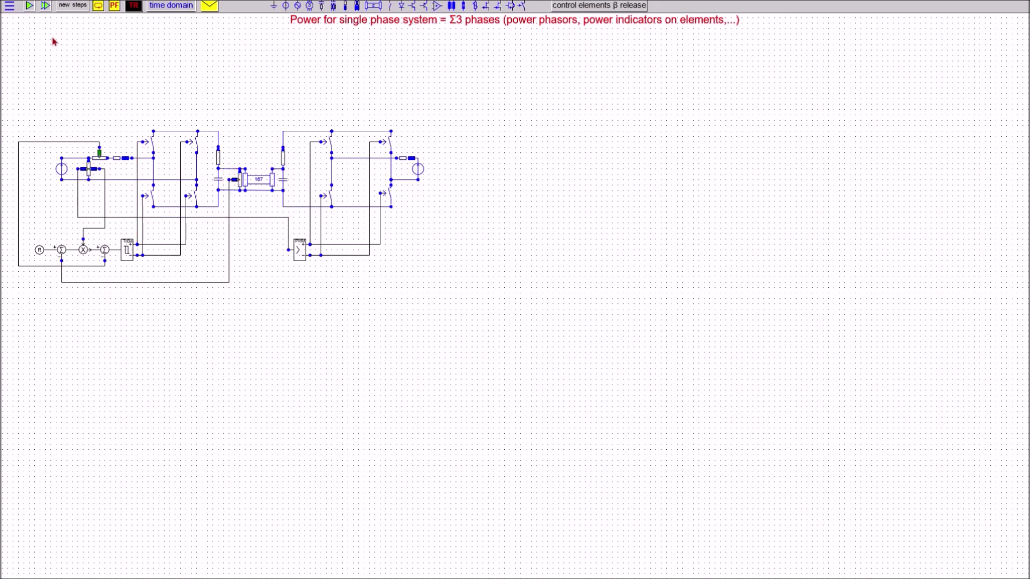
- Simulate the circuit with a line between the two converters and set the tolerance band converter's source phase angle to about 30
left_click(68, 8)
left_click(134, 130)
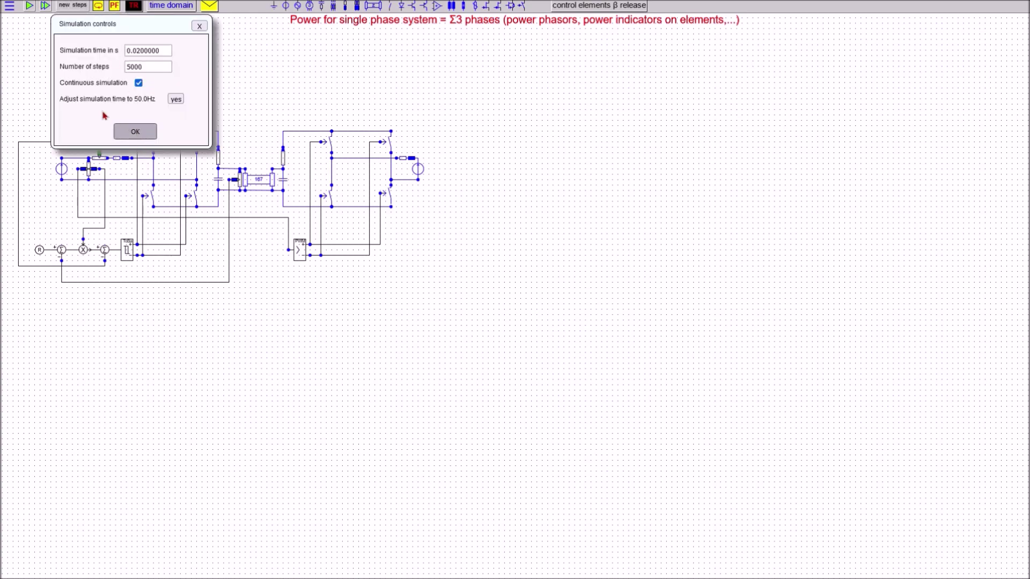
left_click(60, 173)
left_click_drag(57, 174, 56, 164)
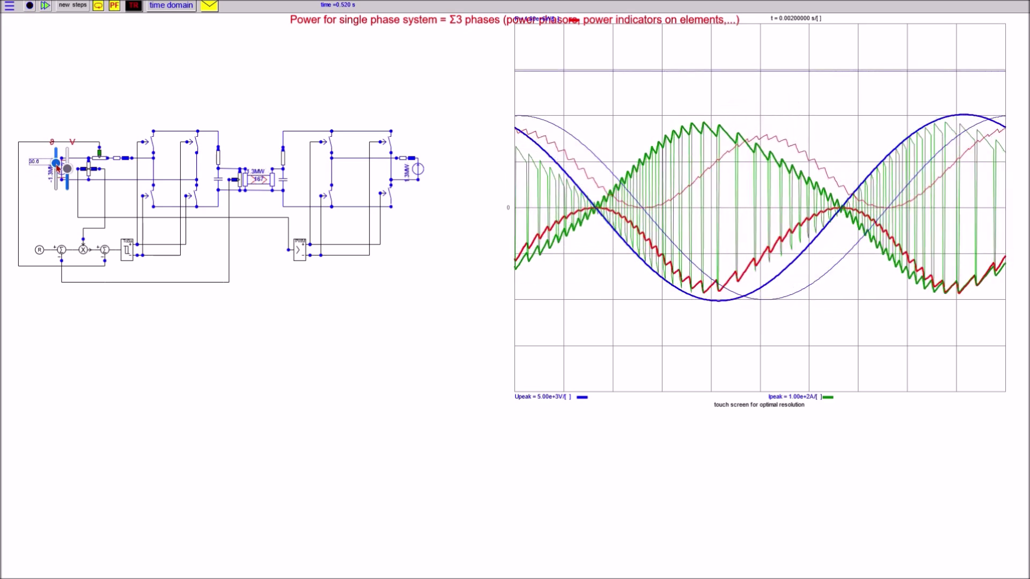
left_click(119, 71)
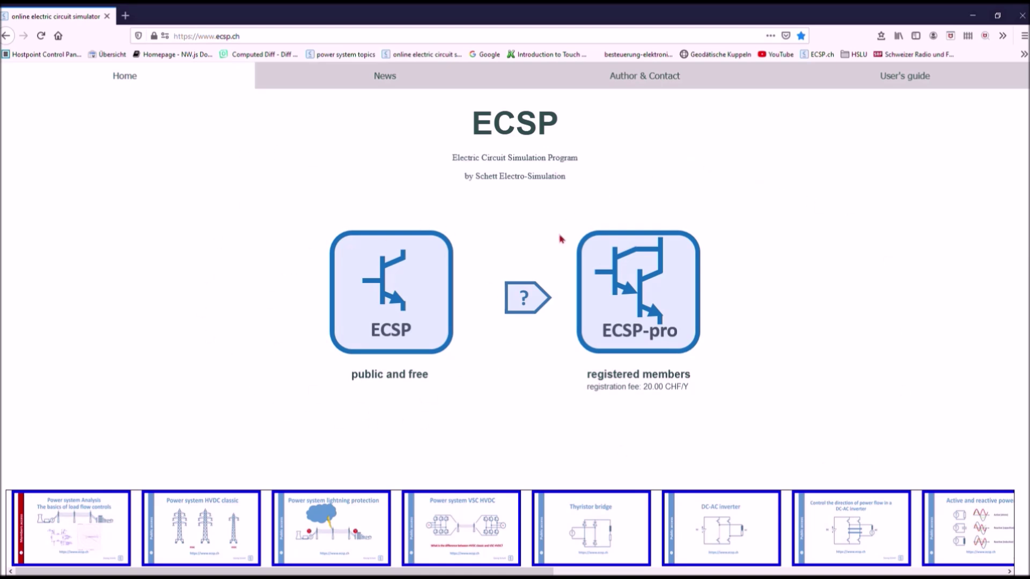
- On the ECSP website in the browser, view the public and members feature comparison, the News, Author & Contact and User's guide pages
left_click(534, 309)
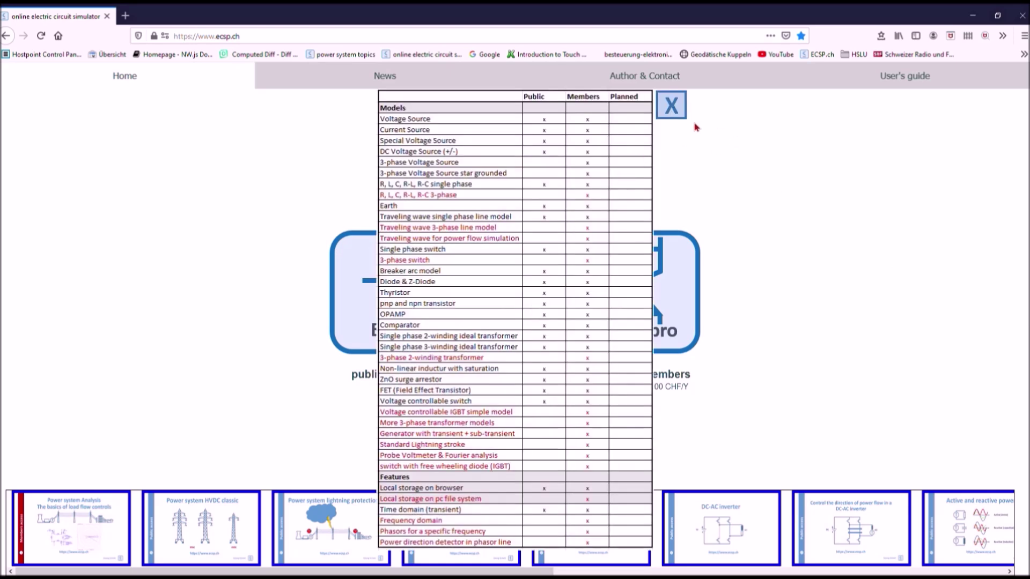
left_click(670, 106)
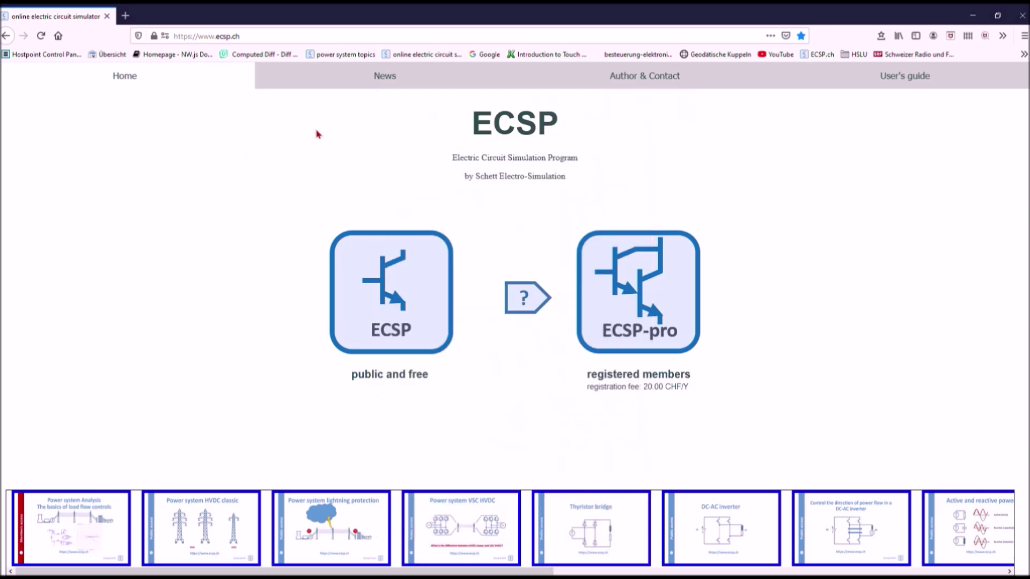
left_click(387, 81)
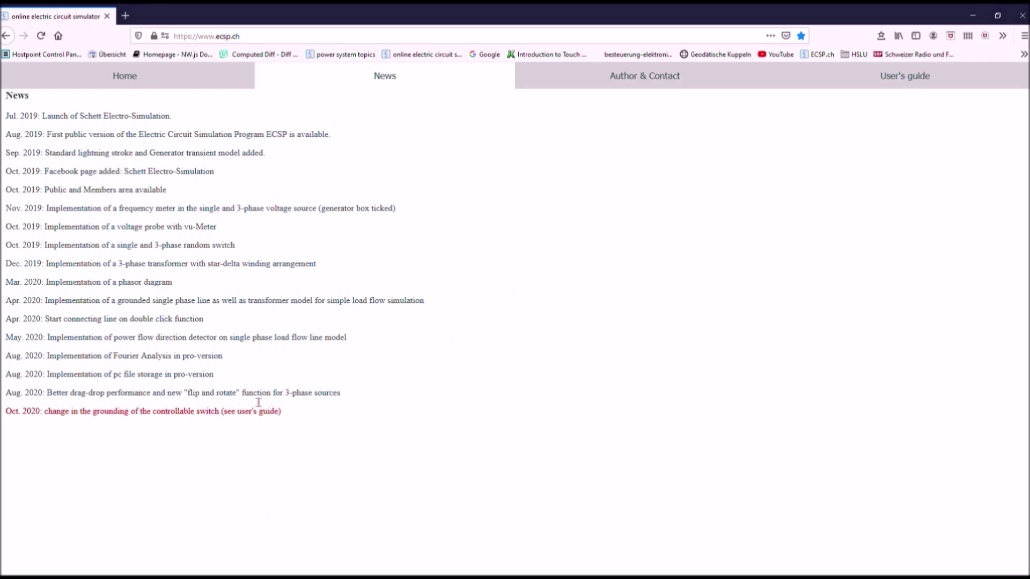
left_click(652, 80)
left_click(885, 78)
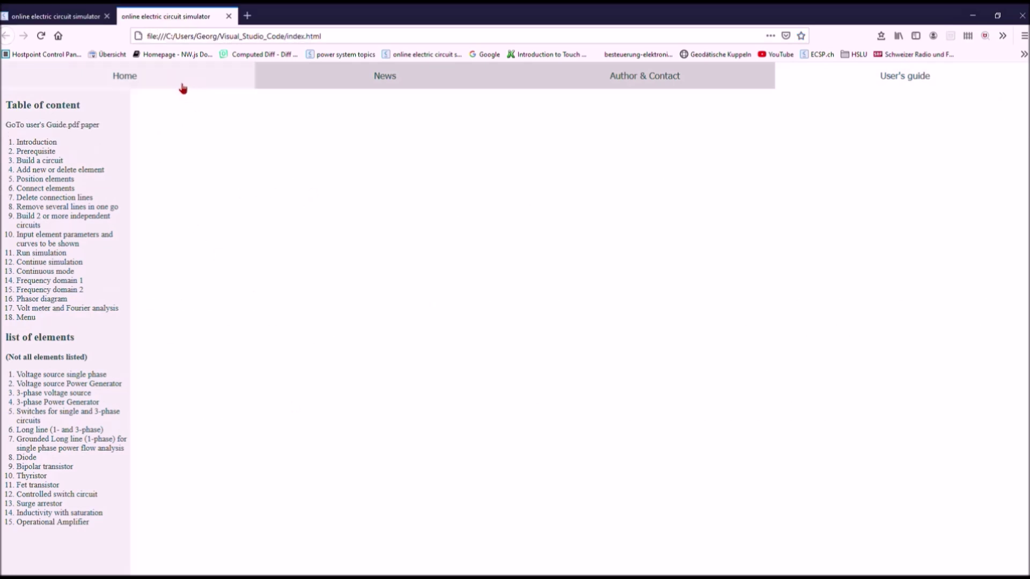
- Look through the user's guide sections Introduction, Build a circuit, Position elements and Remove several lines in one go
left_click(50, 144)
left_click(49, 162)
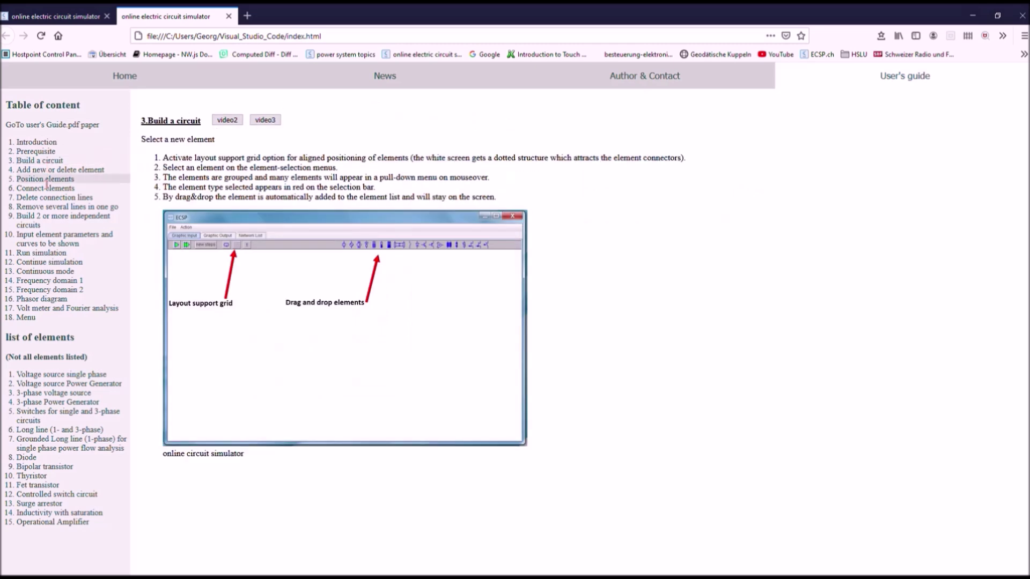
left_click(46, 179)
left_click(47, 207)
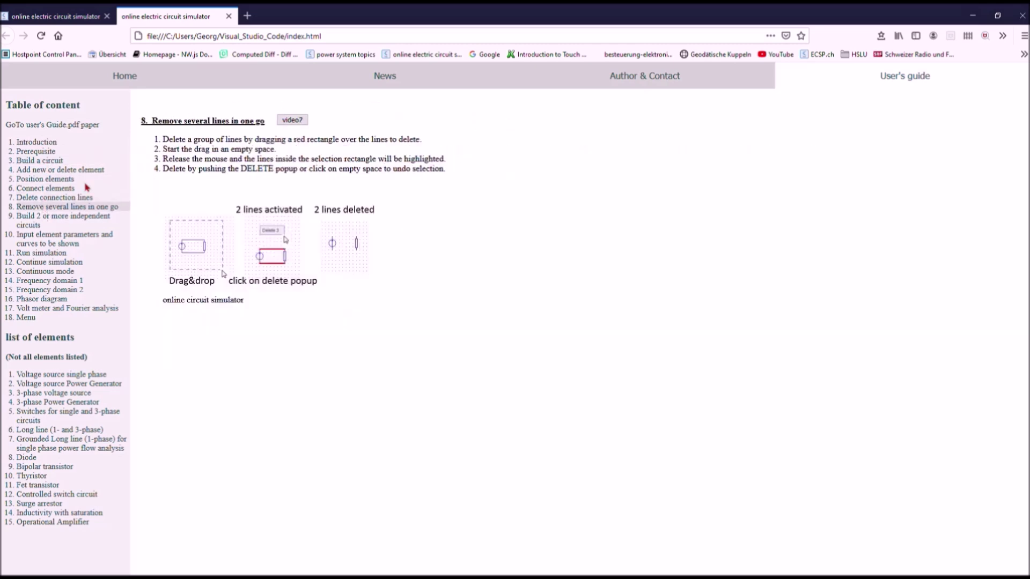
- Bring up the PDF version of the user's guide and skim its index and introduction pages
left_click(59, 125)
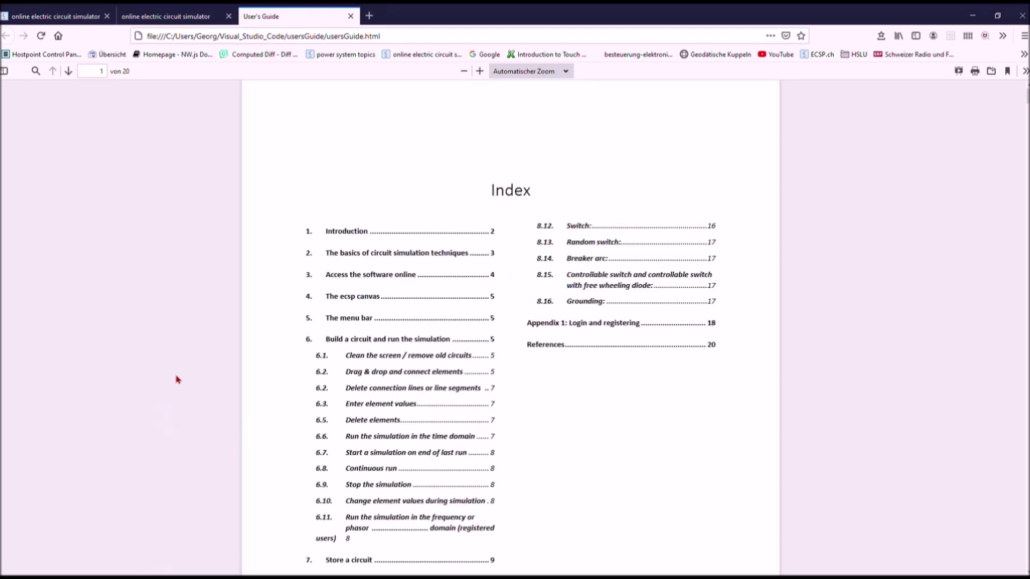
scroll(521, 338, "down", 15)
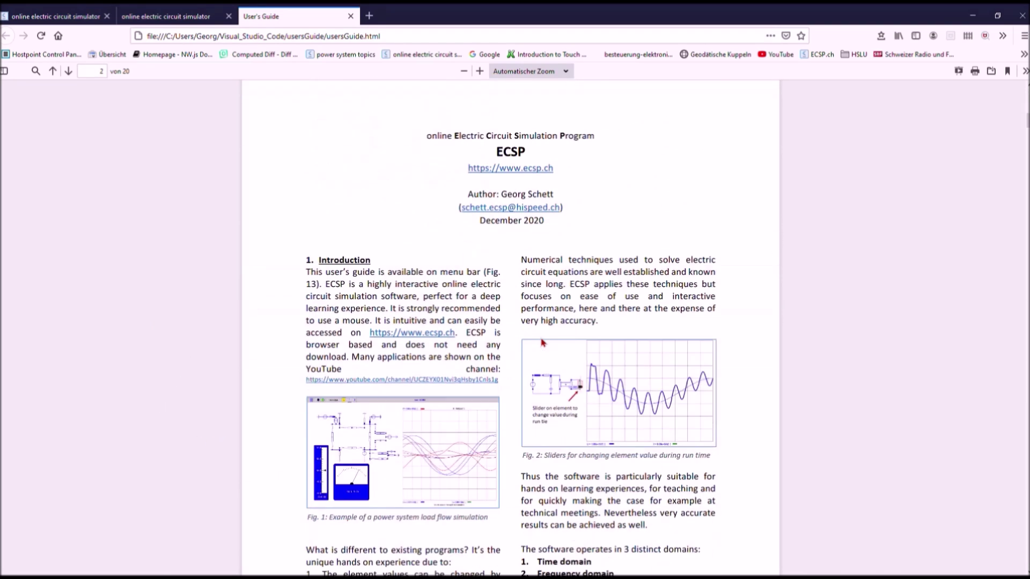
scroll(543, 339, "down", 4)
scroll(542, 338, "down", 2)
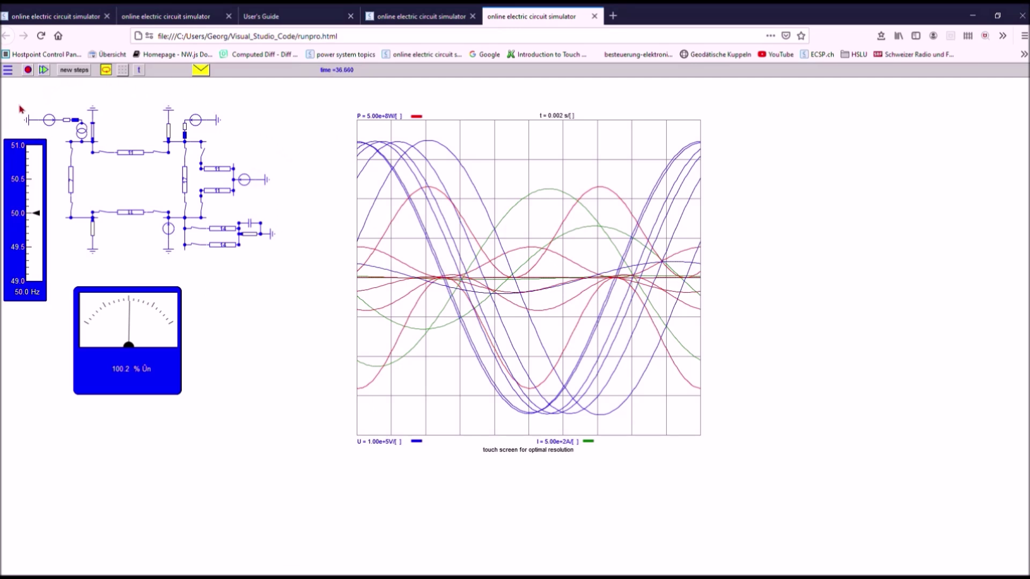
- In the running power system simulation, set the transformer-fed generator's power to about 110 MW and toggle the switch of the upper parallel line
left_click(45, 119)
left_click_drag(44, 114, 44, 110)
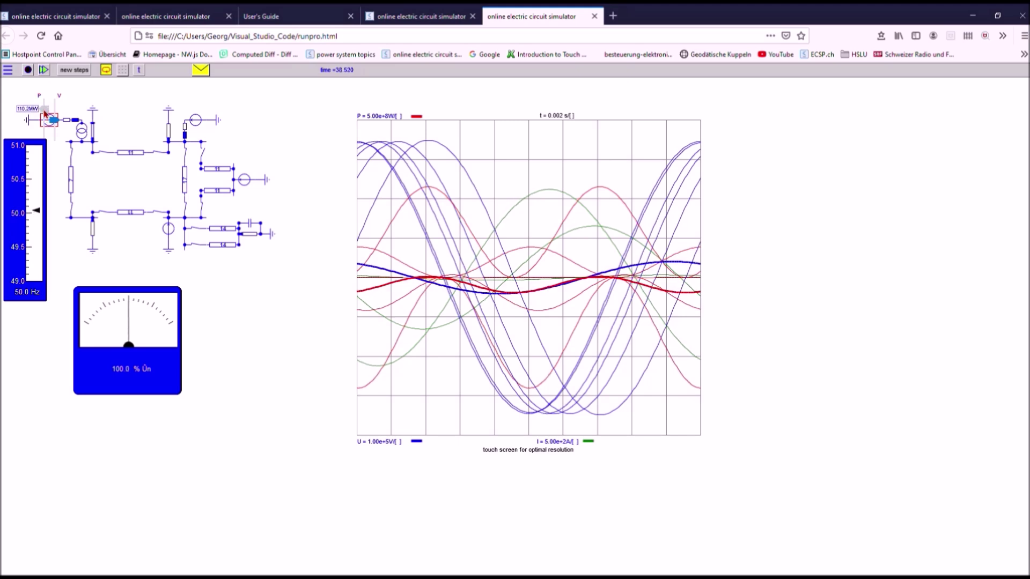
mouse_move(203, 155)
left_click(205, 154)
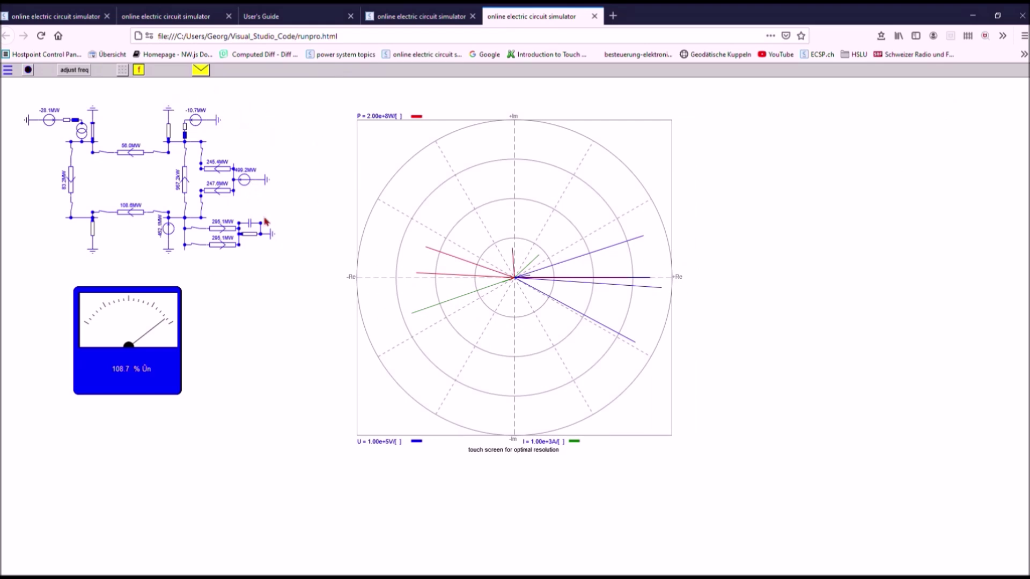
- In the phasor simulation, adjust the phase angle of the source fed by the two parallel lines and repeatedly toggle the upper line's switch
mouse_move(247, 181)
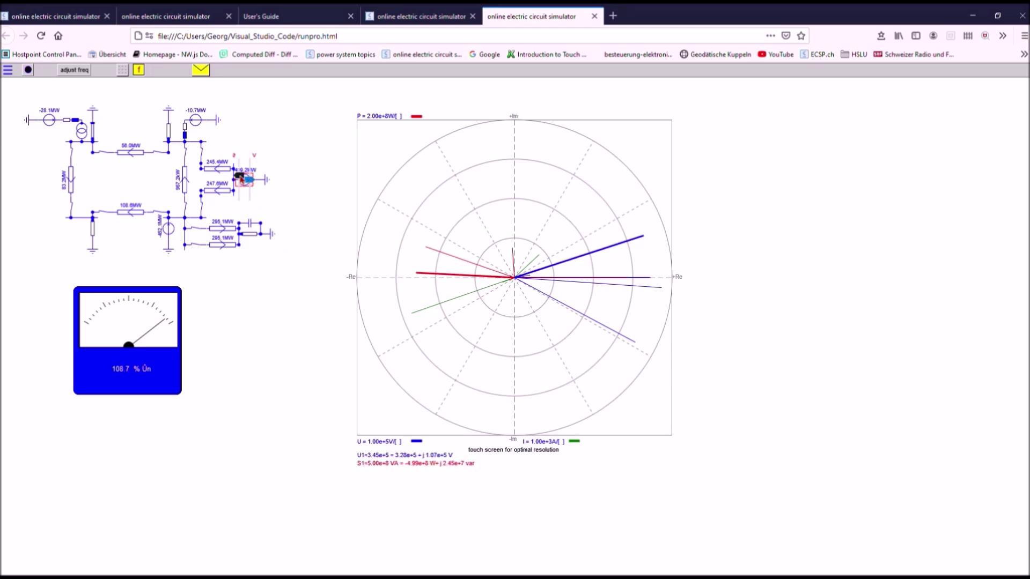
left_click_drag(240, 177, 240, 175)
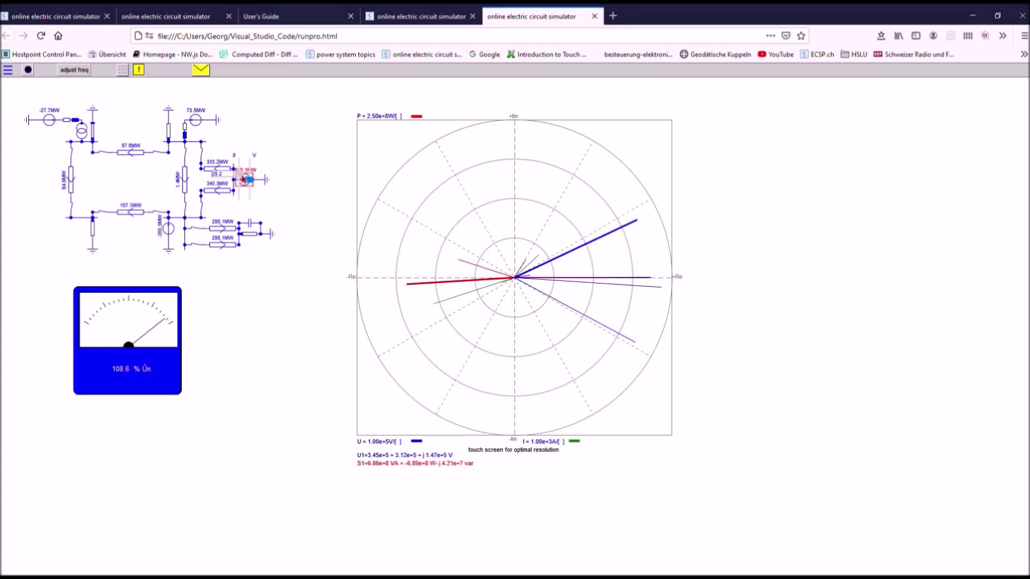
left_click(203, 152)
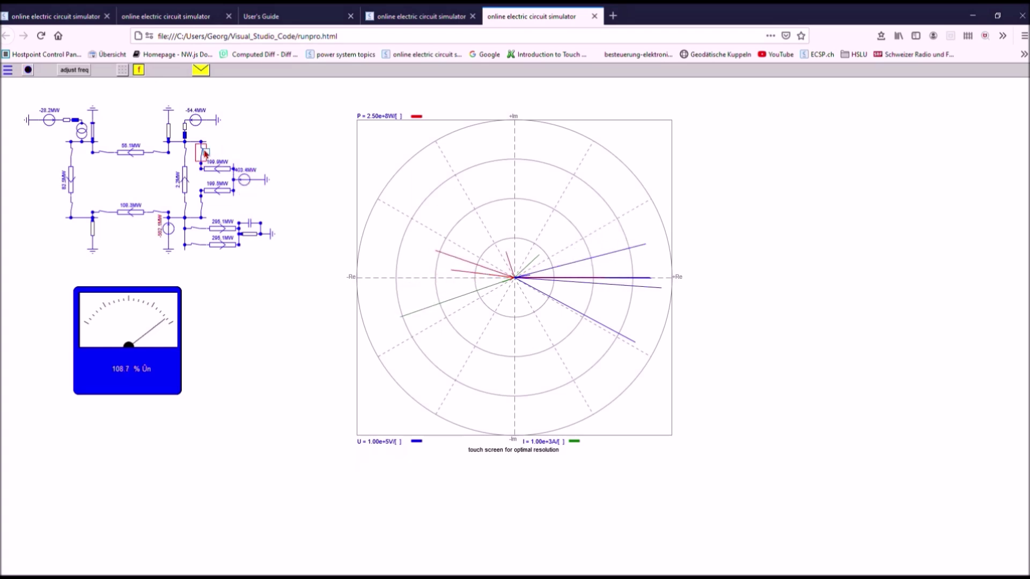
left_click(204, 151)
left_click(204, 153)
left_click(204, 152)
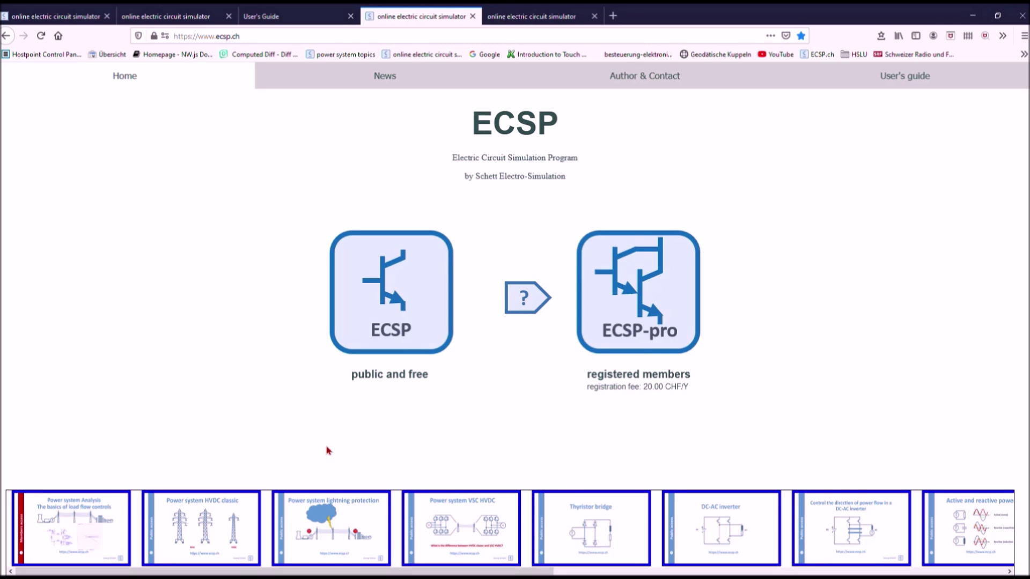
- Open the Power system lightning protection example from the ECSP home page
left_click(327, 530)
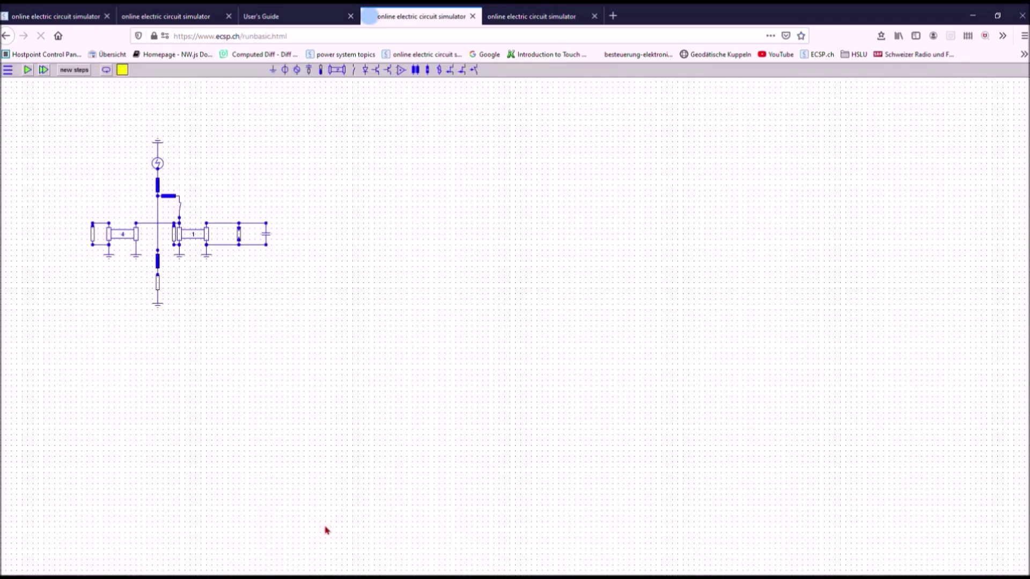